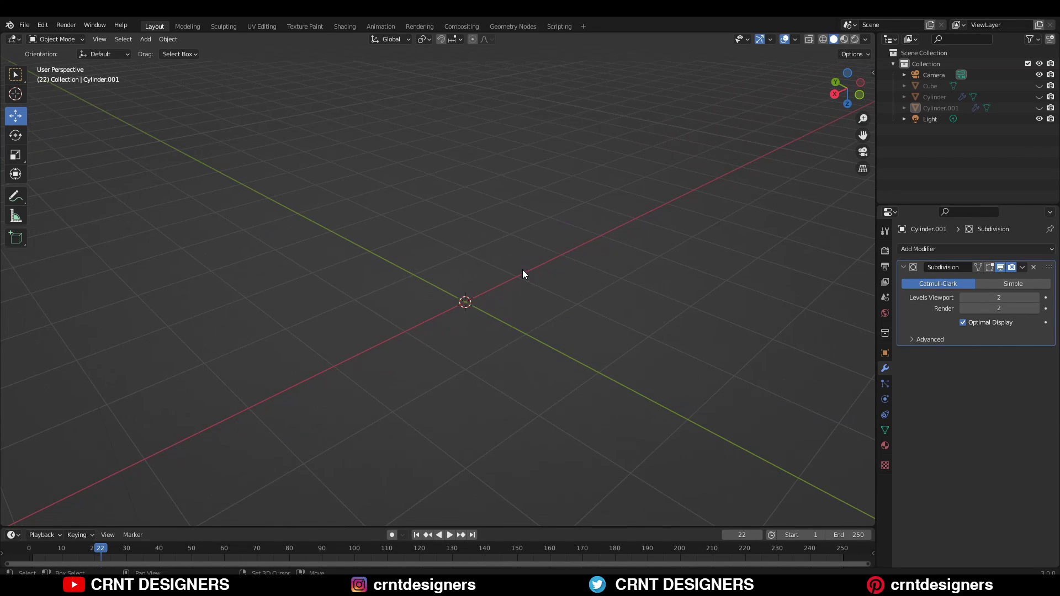
- Add a cylinder mesh with 30 vertices
{"action": "key", "text": "shift+a"}
{"action": "mouse_move", "coordinate": [522, 270]}
{"action": "left_click", "coordinate": [570, 325]}
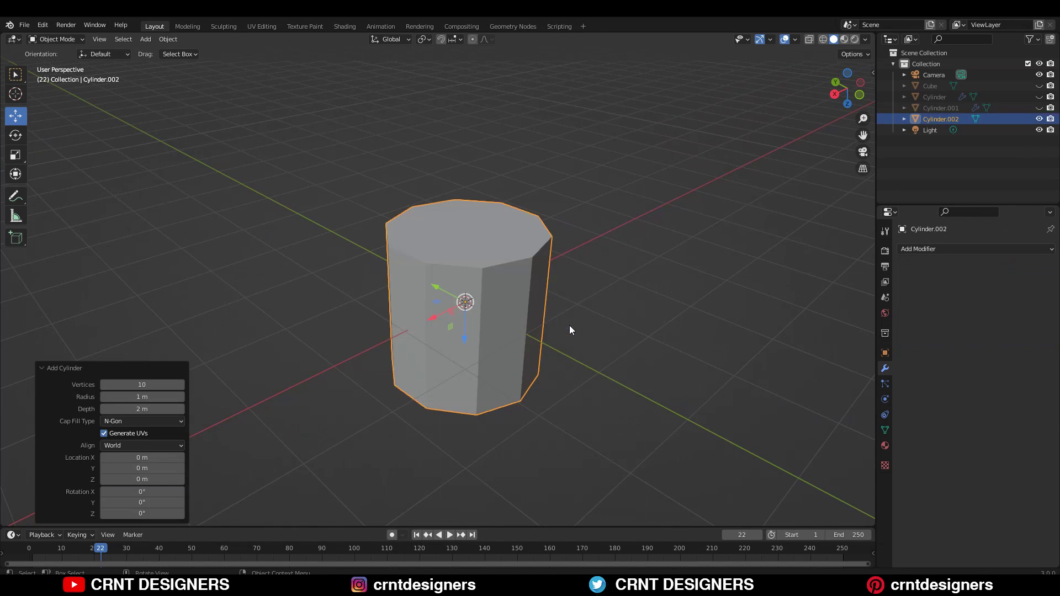
{"action": "left_click", "coordinate": [162, 384]}
{"action": "type", "text": "30"}
{"action": "key", "text": "Return"}
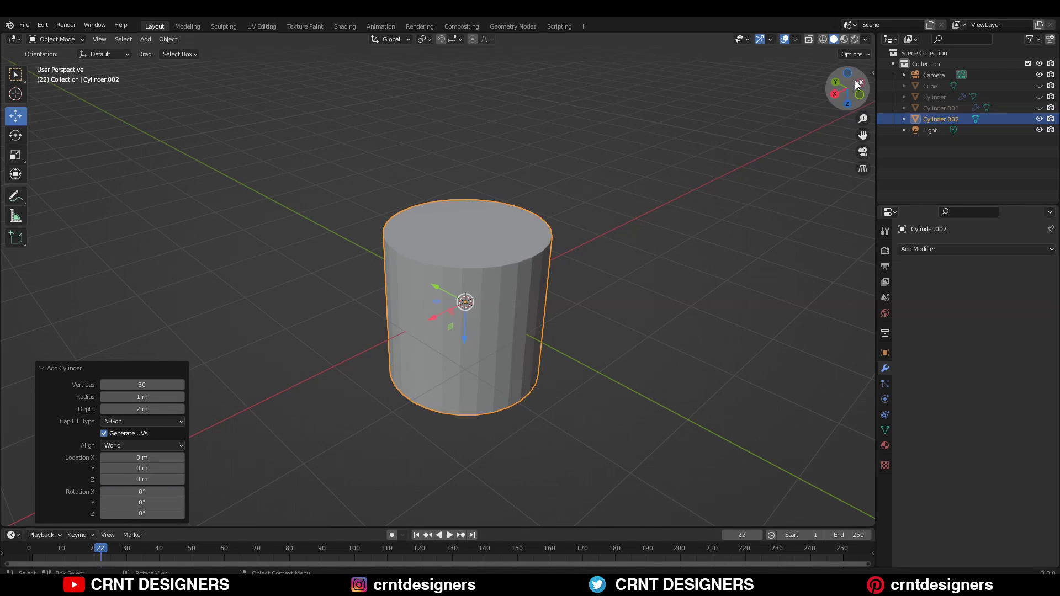
- Rotate the cylinder -90° in the side view so that its flat caps face along the Y axis
{"action": "left_click", "coordinate": [858, 85]}
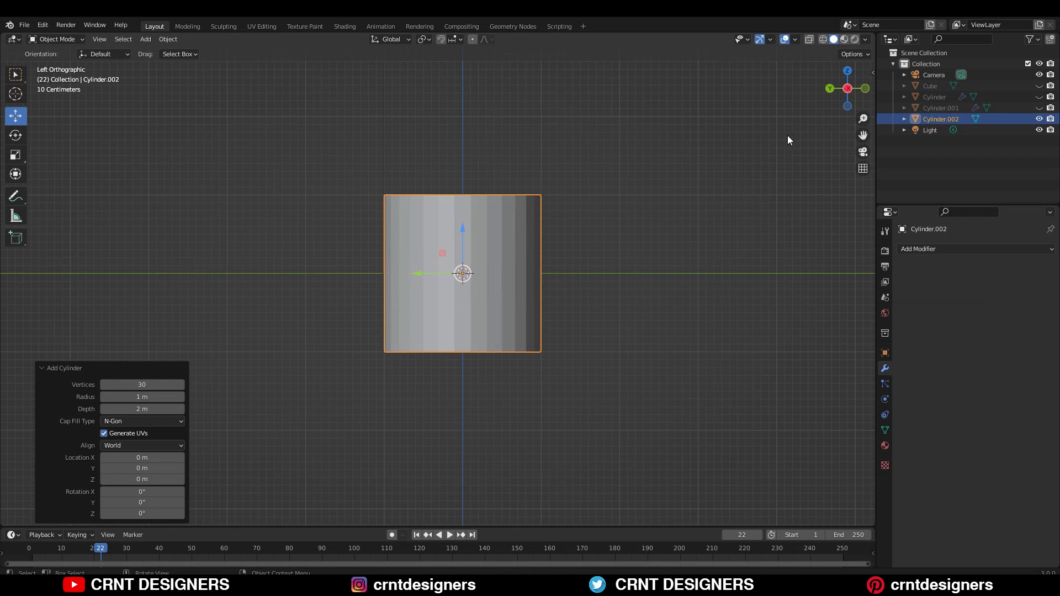
{"action": "middle_click_drag", "start_coordinate": [696, 249], "coordinate": [721, 224], "text": "shift"}
{"action": "key", "text": "r"}
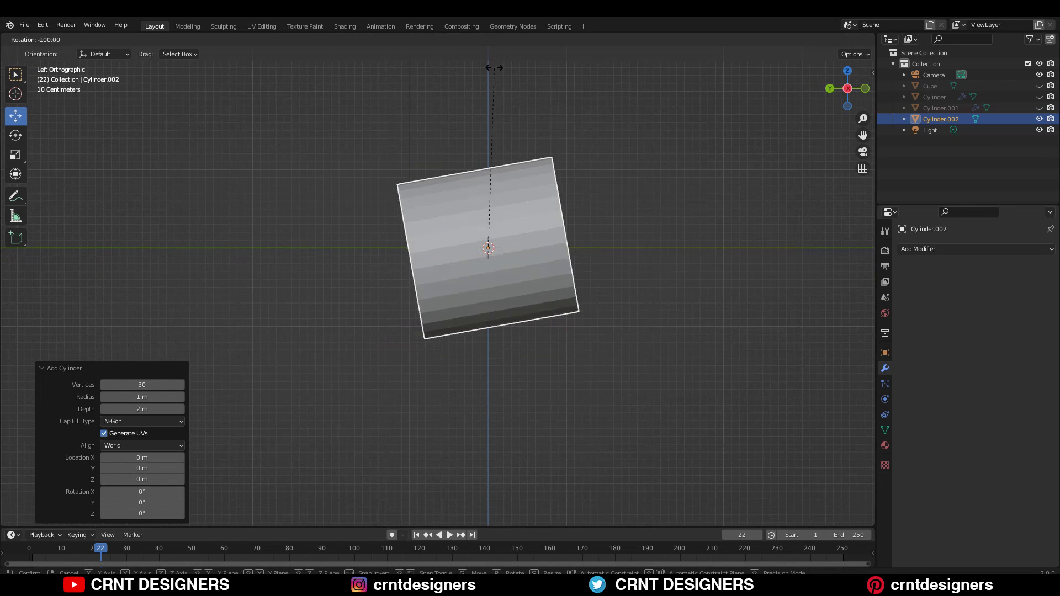
{"action": "left_click", "coordinate": [516, 78]}
{"action": "middle_click_drag", "start_coordinate": [596, 175], "coordinate": [603, 195], "text": "shift"}
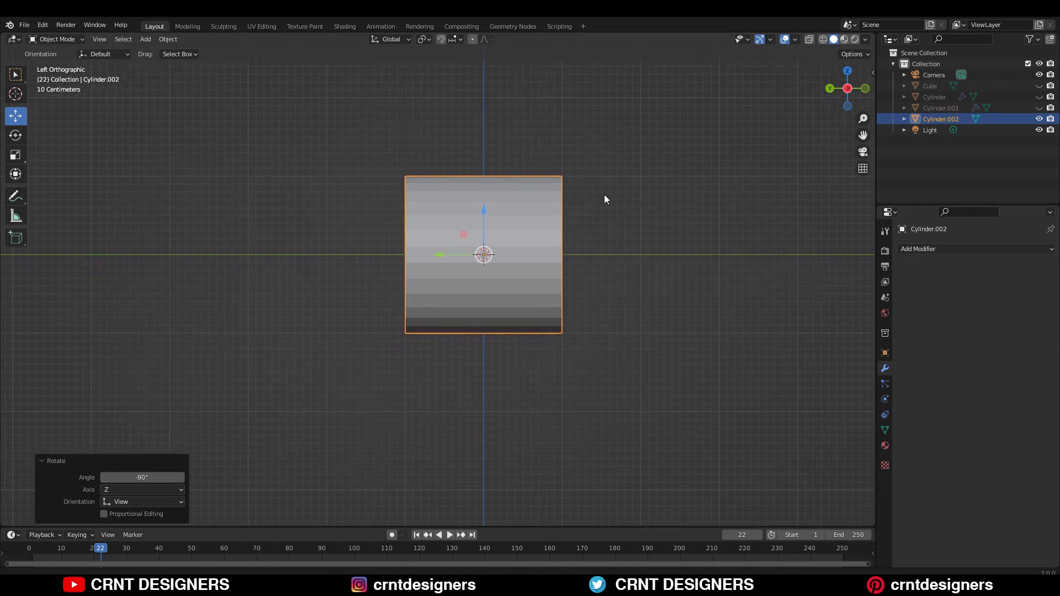
- Scale the cylinder along Y by 0.2 to flatten it into a disc
{"action": "key", "text": "s"}
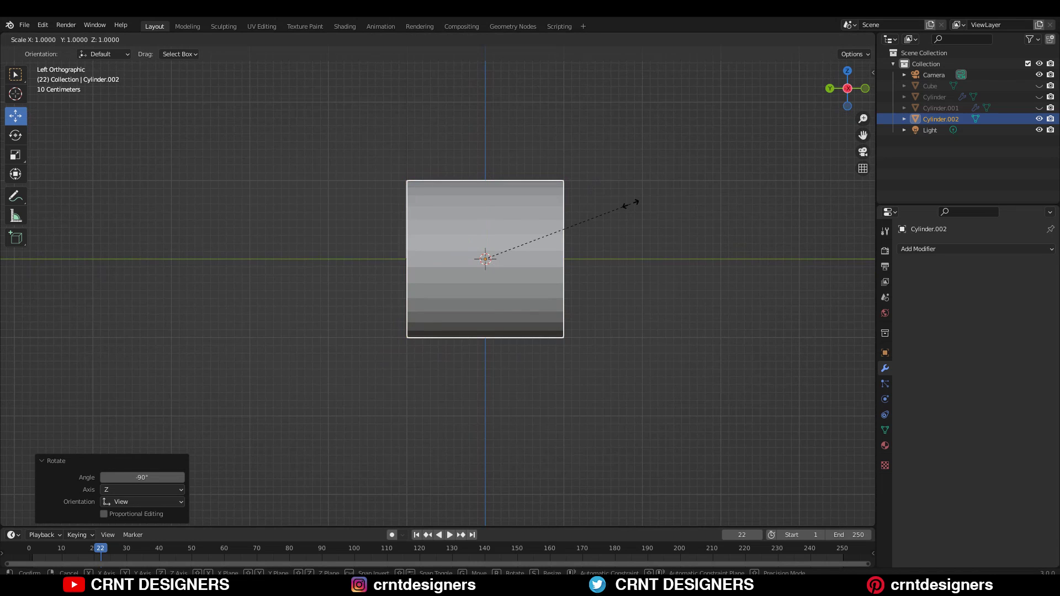
{"action": "key", "text": "y"}
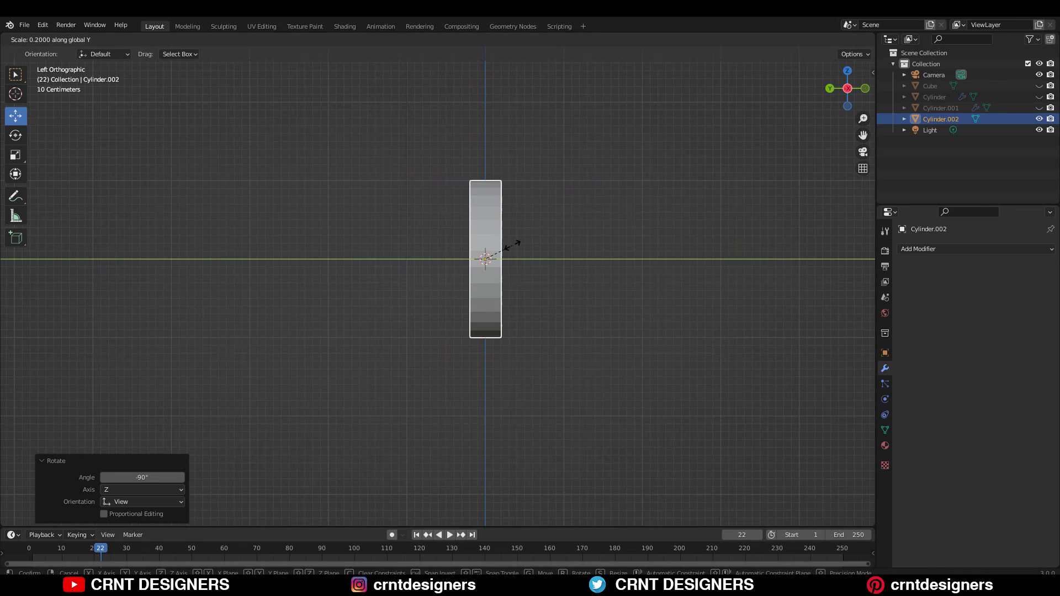
{"action": "left_click", "coordinate": [519, 245]}
- In Edit Mode, inset the disc's two circular cap faces by about 0.15 m
{"action": "middle_click_drag", "start_coordinate": [595, 237], "coordinate": [644, 231]}
{"action": "left_click", "coordinate": [838, 91]}
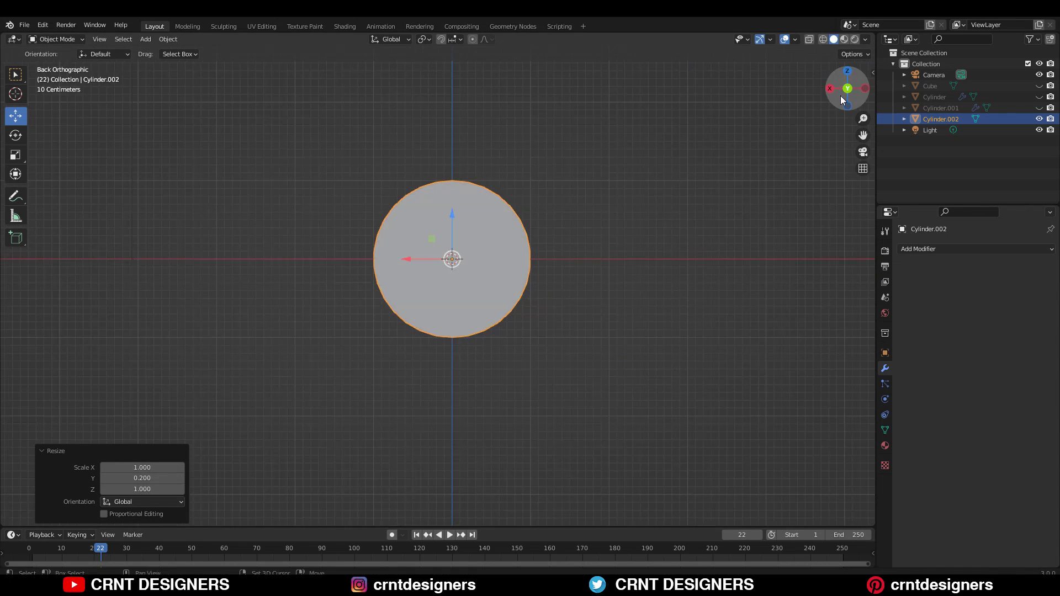
{"action": "left_click", "coordinate": [845, 90]}
{"action": "middle_click_drag", "start_coordinate": [643, 171], "coordinate": [663, 212], "text": "shift"}
{"action": "scroll", "coordinate": [663, 212], "scroll_direction": "up", "scroll_amount": 1}
{"action": "key", "text": "Tab"}
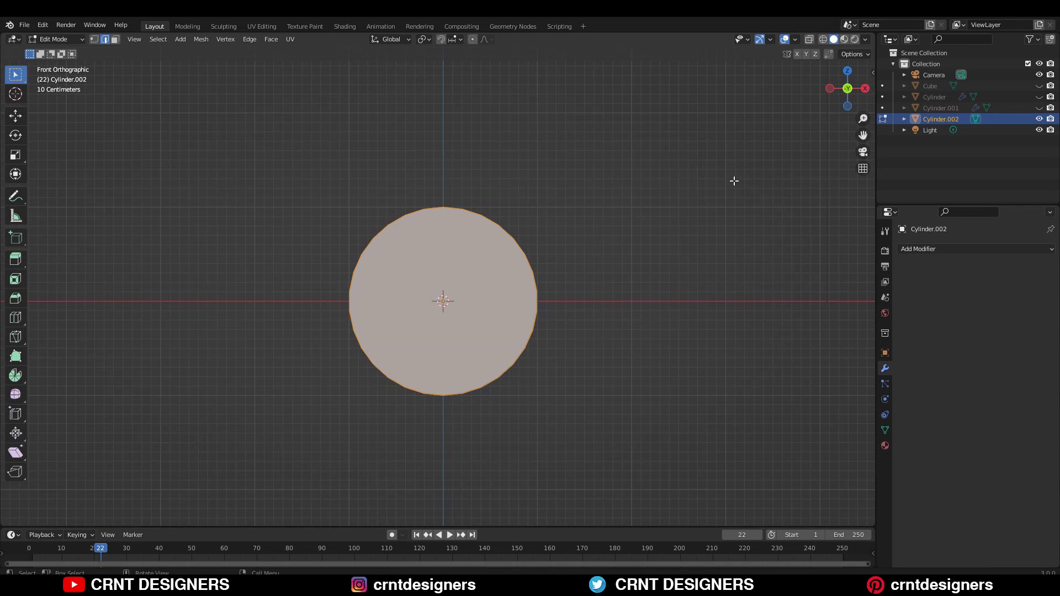
{"action": "left_click", "coordinate": [810, 40]}
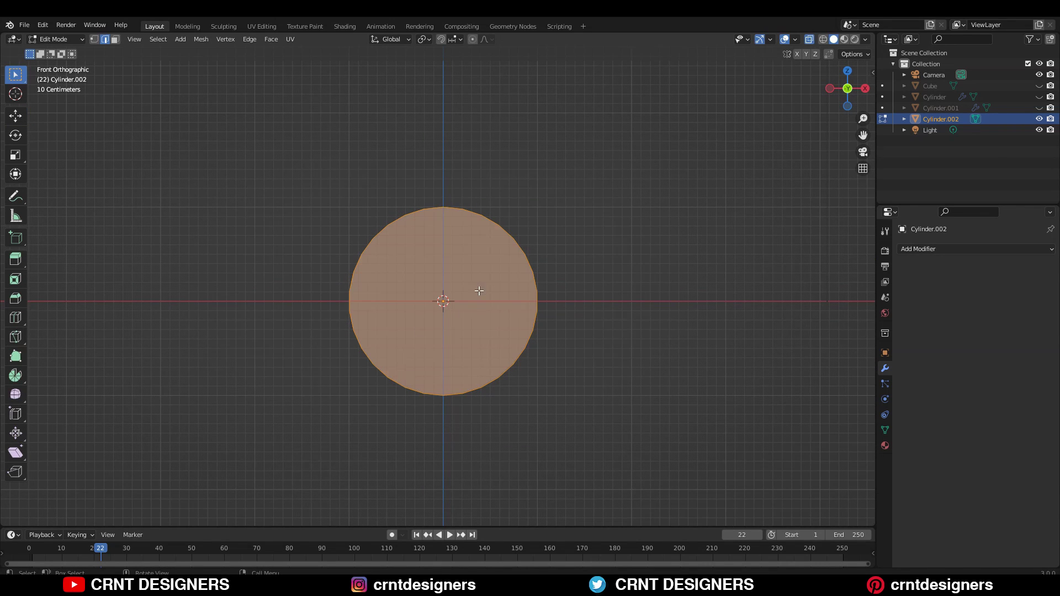
{"action": "key", "text": "3"}
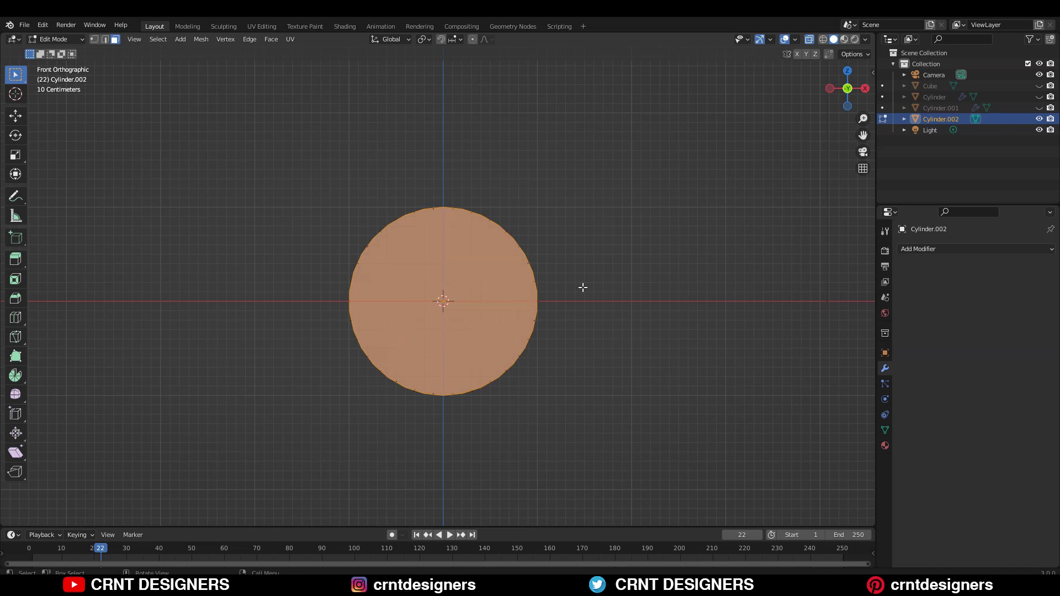
{"action": "key", "text": "i"}
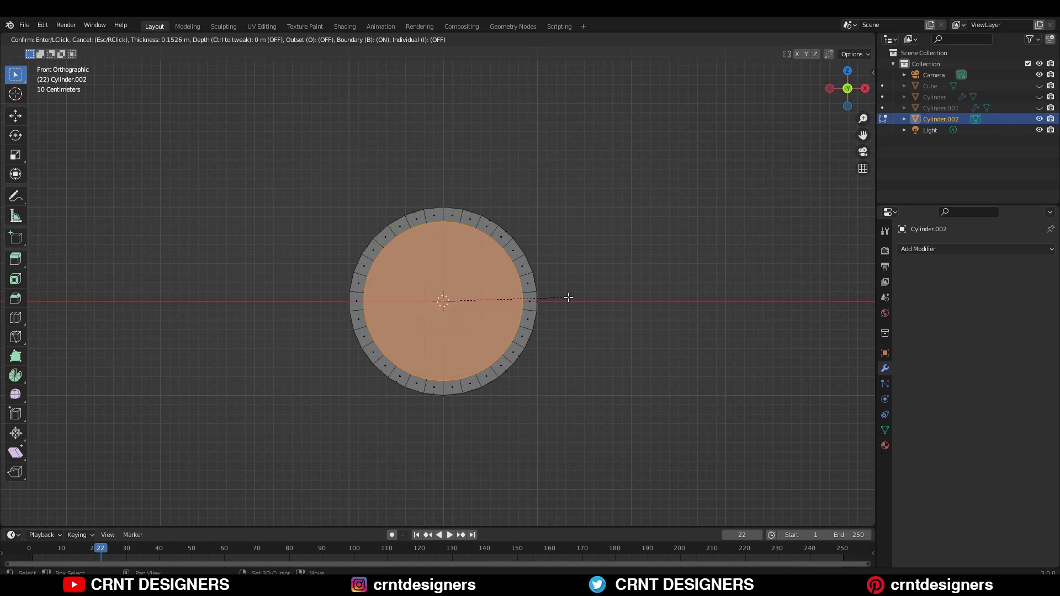
{"action": "left_click", "coordinate": [568, 297]}
{"action": "middle_click_drag", "start_coordinate": [570, 300], "coordinate": [631, 228]}
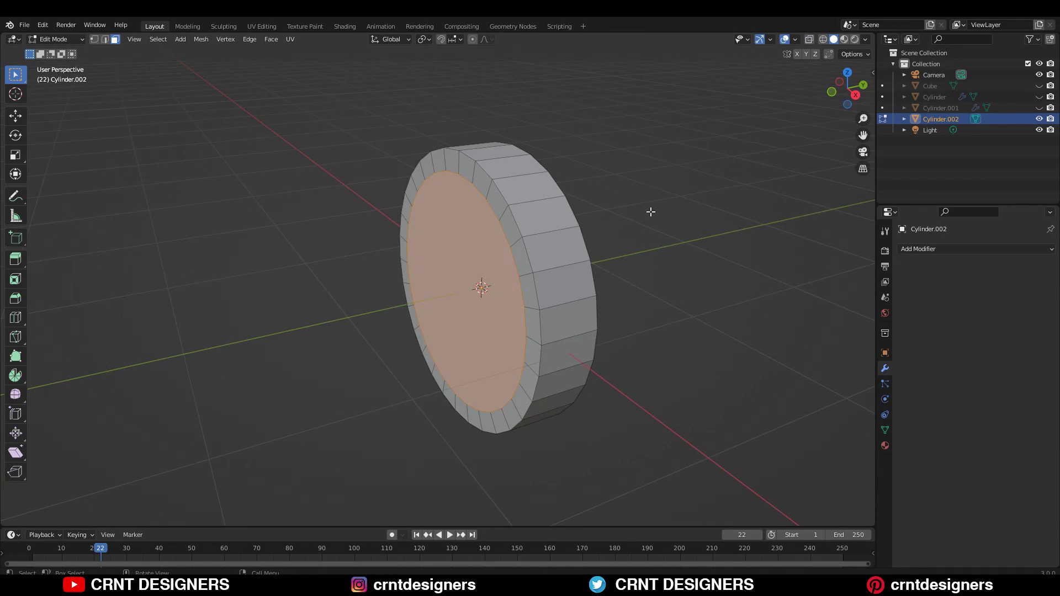
- Recess the inset cap faces towards each other by scaling them along Y by 0.3 and again by 0.7
{"action": "key", "text": "s"}
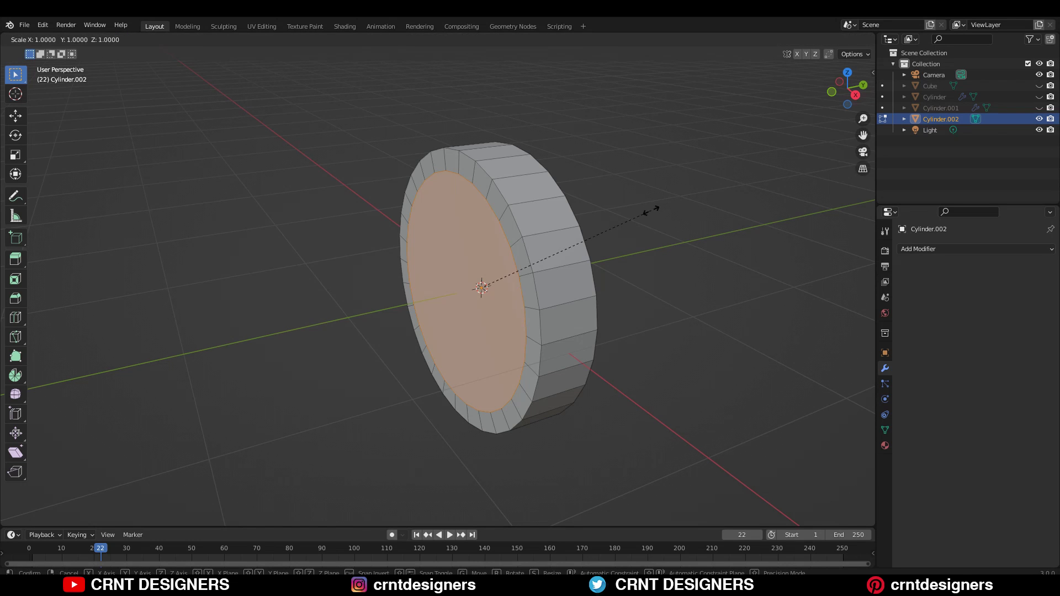
{"action": "key", "text": "y"}
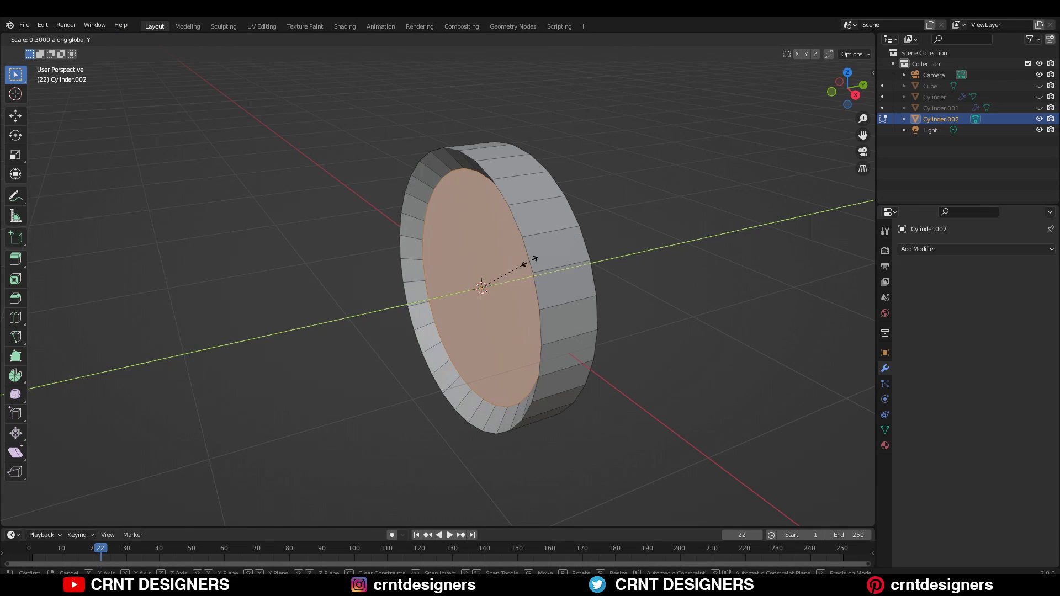
{"action": "left_click", "coordinate": [533, 259]}
{"action": "middle_click_drag", "start_coordinate": [534, 258], "coordinate": [532, 283]}
{"action": "key", "text": "s"}
{"action": "key", "text": "y"}
{"action": "left_click", "coordinate": [566, 246]}
- Inset the recessed faces by about 0.019 m and scale the new inner faces down into small central hub discs
{"action": "middle_click_drag", "start_coordinate": [565, 245], "coordinate": [647, 238]}
{"action": "key", "text": "i"}
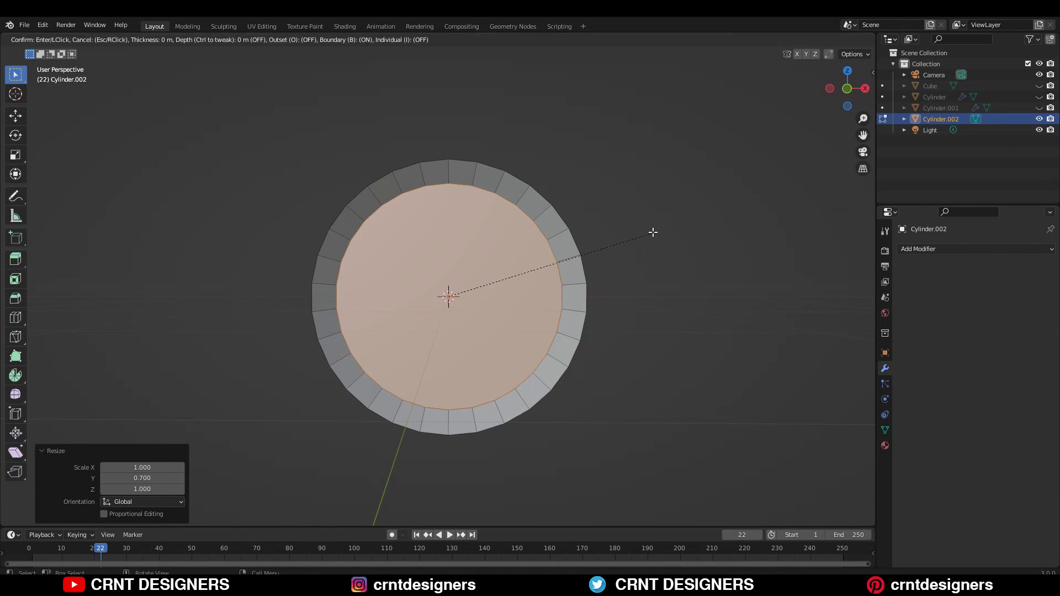
{"action": "left_click", "coordinate": [638, 241]}
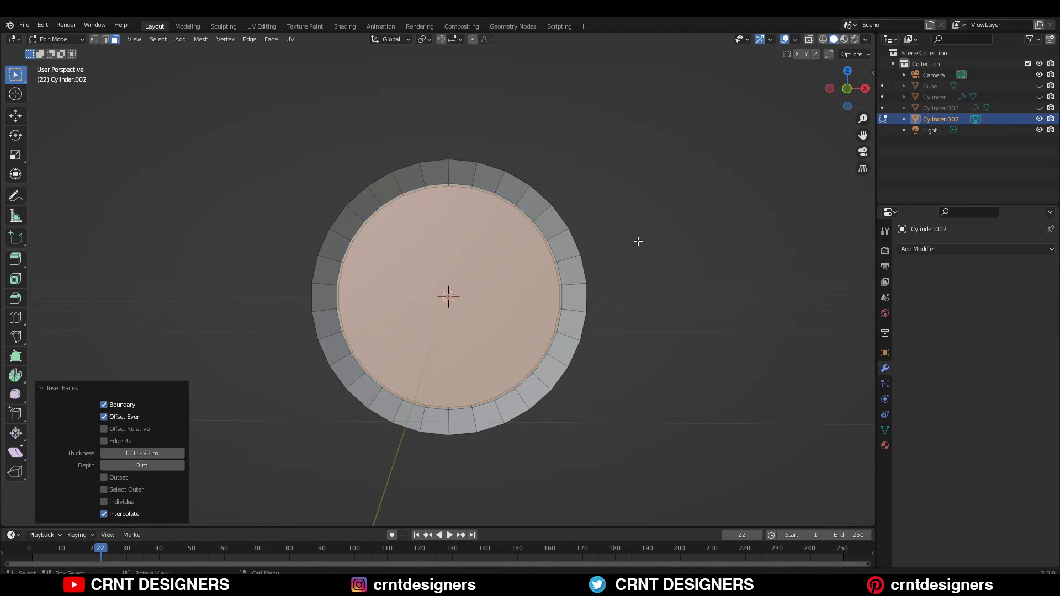
{"action": "middle_click_drag", "start_coordinate": [638, 241], "coordinate": [671, 227]}
{"action": "key", "text": "s"}
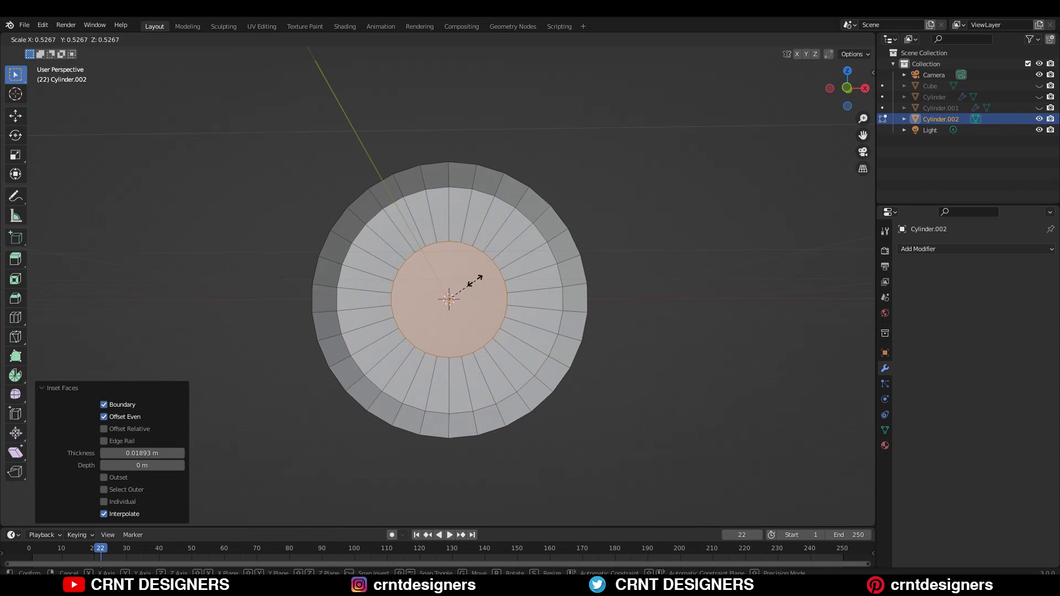
{"action": "left_click", "coordinate": [468, 294]}
{"action": "key", "text": "s"}
{"action": "left_click", "coordinate": [546, 283]}
- Delete the rings of faces between the rim and the central hub discs on both sides
{"action": "middle_click_drag", "start_coordinate": [546, 283], "coordinate": [314, 251]}
{"action": "left_click", "coordinate": [499, 229], "text": "alt"}
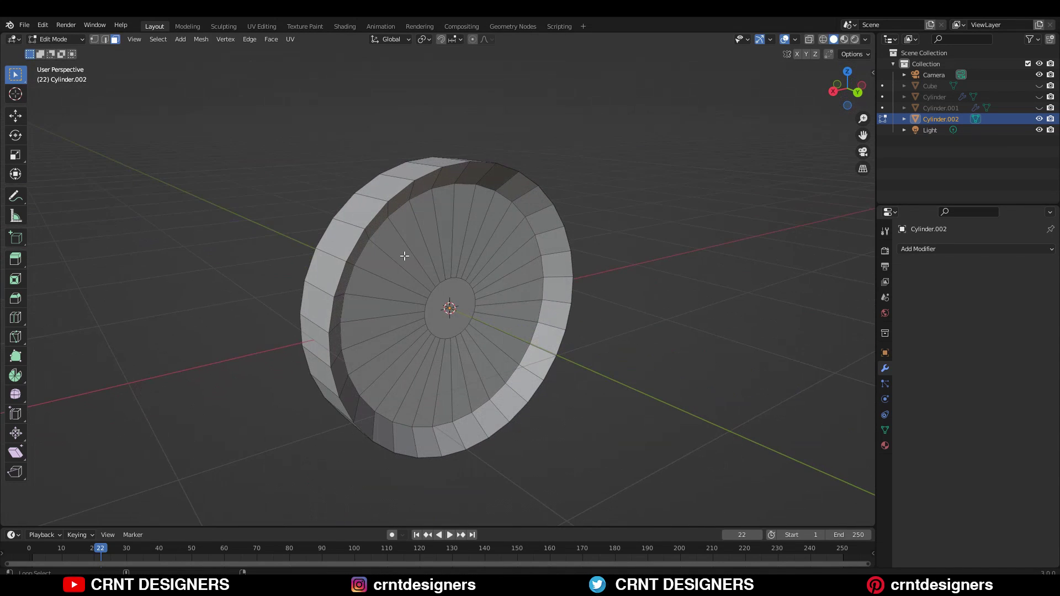
{"action": "left_click", "coordinate": [411, 250], "text": "alt+shift"}
{"action": "middle_click_drag", "start_coordinate": [481, 239], "coordinate": [460, 211]}
{"action": "key", "text": "x"}
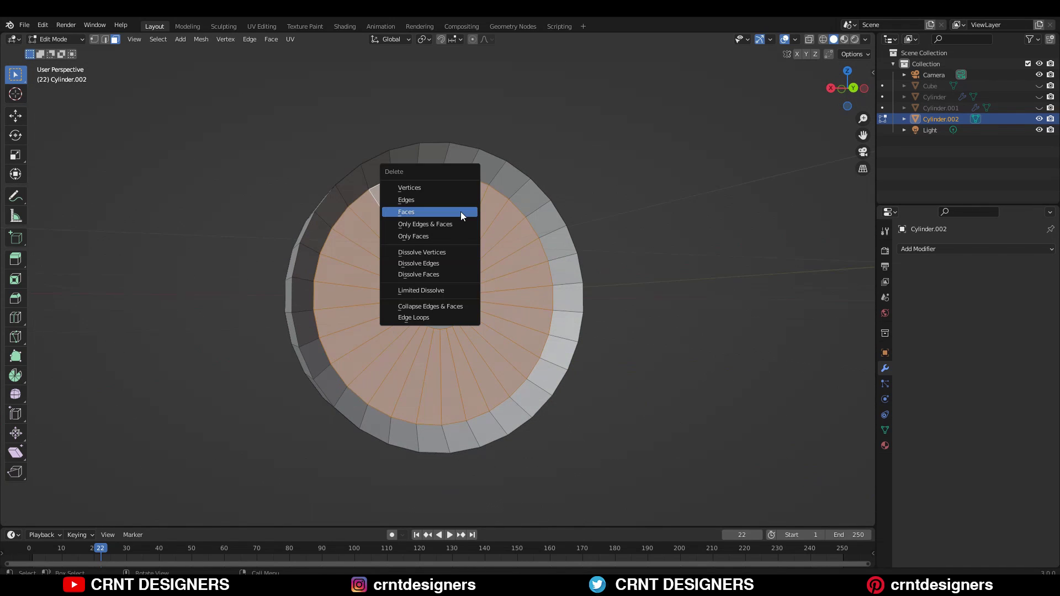
{"action": "left_click", "coordinate": [460, 211]}
- Bridge the two open inner edge loops of the rim to close its inside surface
{"action": "left_click", "coordinate": [494, 193], "text": "alt"}
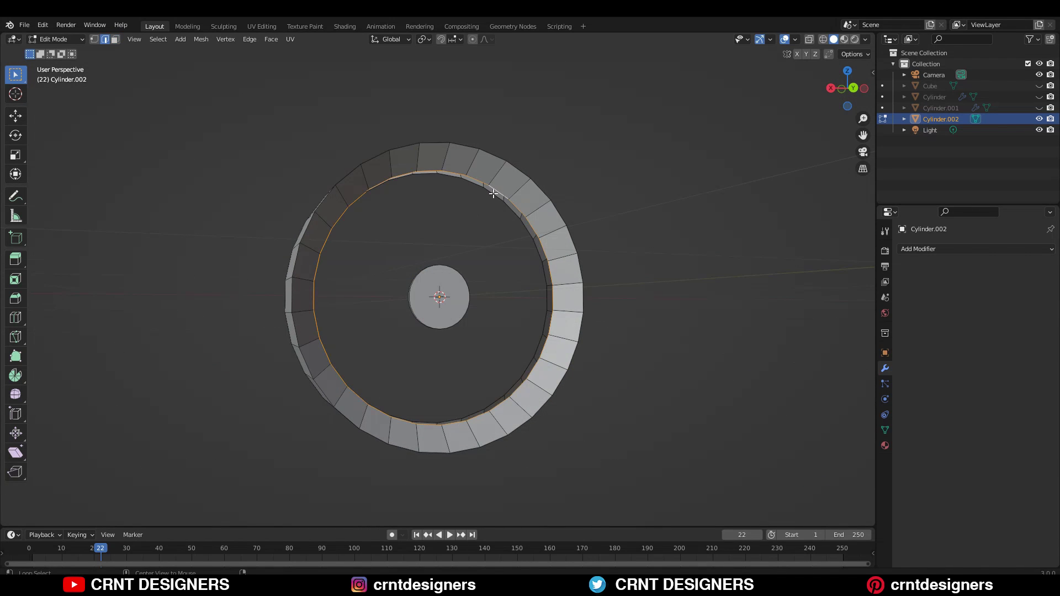
{"action": "mouse_move", "coordinate": [487, 219]}
{"action": "middle_mouse_down"}
{"action": "mouse_move", "coordinate": [568, 189]}
{"action": "mouse_move", "coordinate": [624, 203]}
{"action": "mouse_move", "coordinate": [473, 226]}
{"action": "middle_mouse_up"}
{"action": "right_click", "coordinate": [499, 224]}
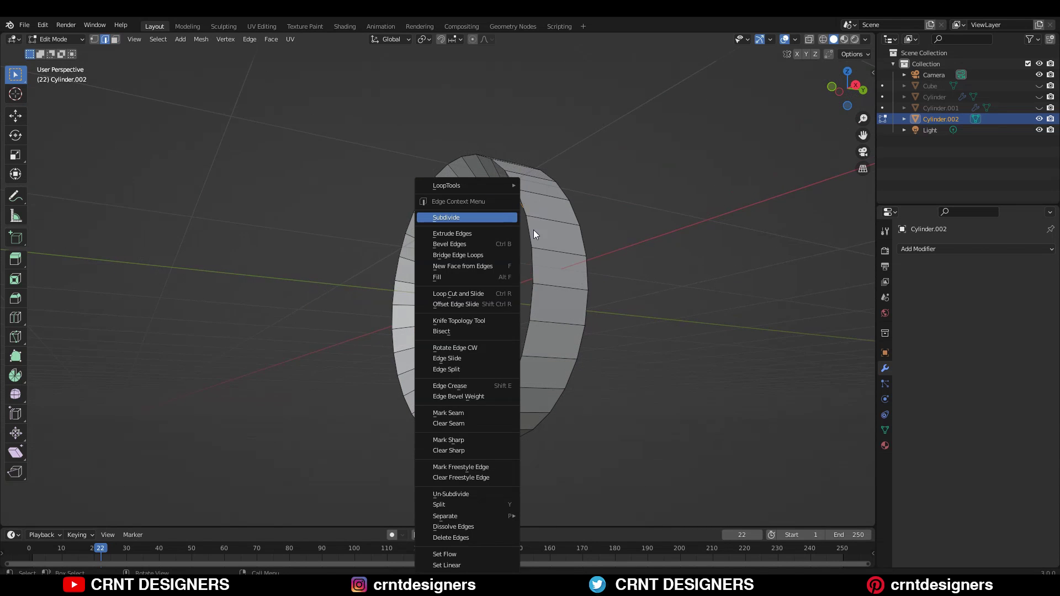
{"action": "scroll", "coordinate": [681, 187], "scroll_direction": "up", "scroll_amount": 5}
{"action": "right_click", "coordinate": [557, 191]}
{"action": "left_click", "coordinate": [497, 255]}
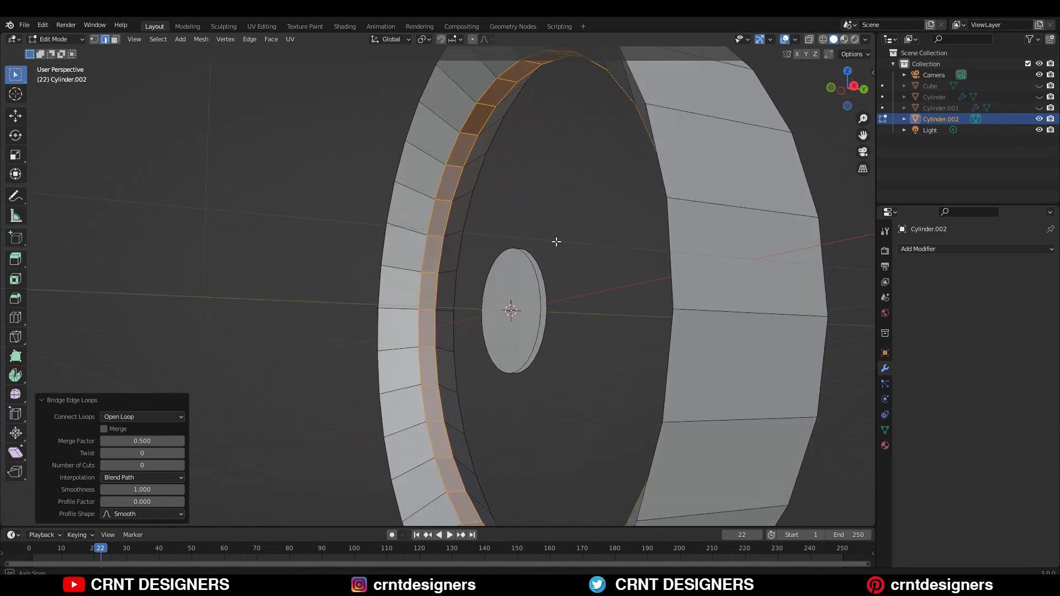
- Select the two central hub discs and scale them further apart along Y
{"action": "middle_click_drag", "start_coordinate": [556, 241], "coordinate": [547, 276]}
{"action": "key", "text": "3"}
{"action": "left_click", "coordinate": [530, 281]}
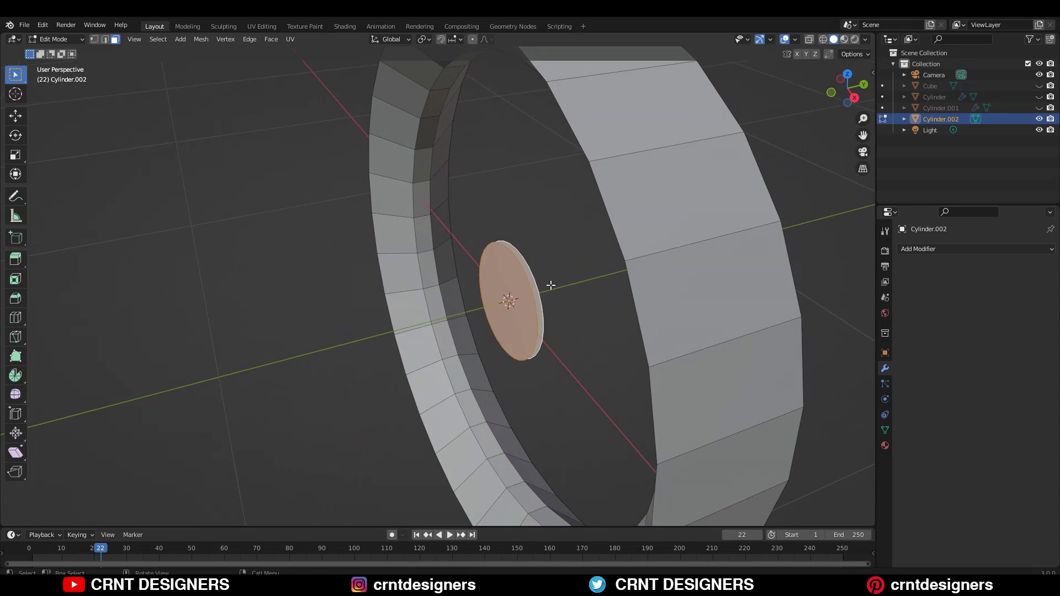
{"action": "key", "text": "KP_3"}
{"action": "key", "text": "s"}
{"action": "key", "text": "y"}
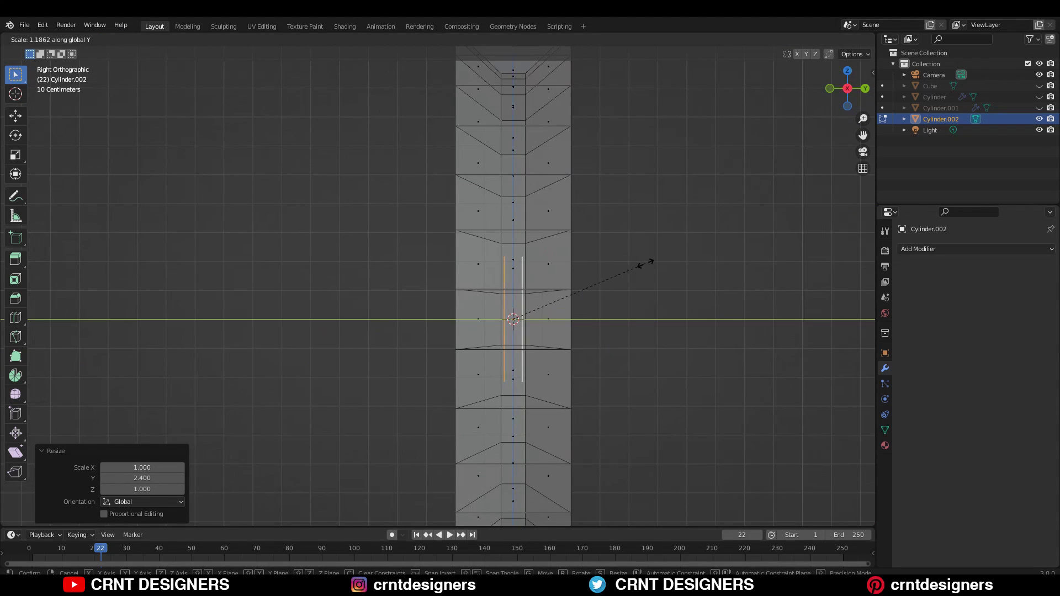
{"action": "left_click", "coordinate": [683, 259]}
- Bridge the edge loops of the two hub discs to form a solid hub
{"action": "middle_click_drag", "start_coordinate": [683, 259], "coordinate": [524, 234]}
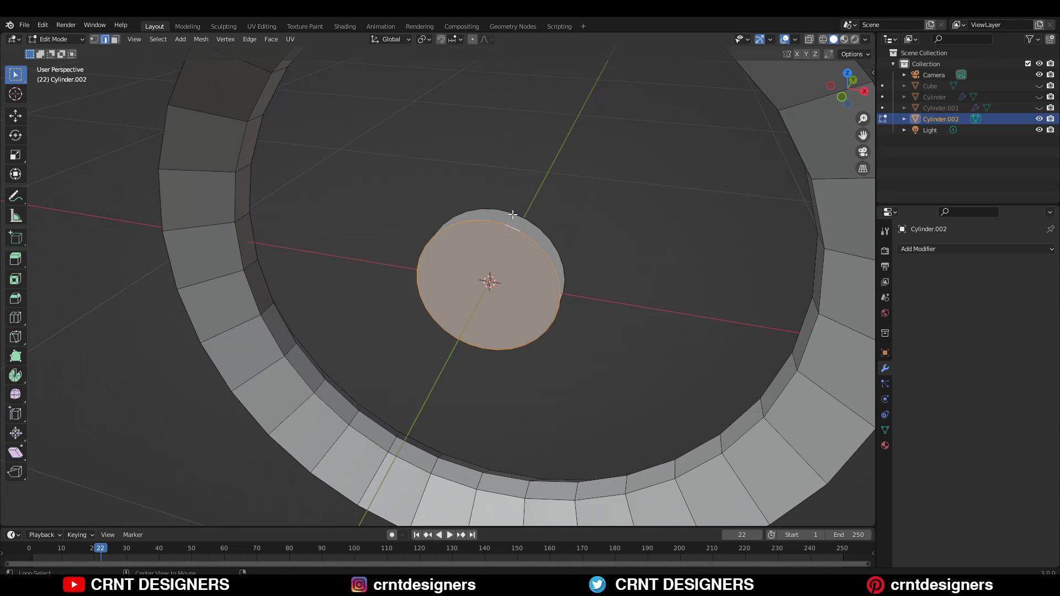
{"action": "left_click", "coordinate": [513, 214], "text": "alt+shift"}
{"action": "key", "text": "ctrl+e"}
{"action": "left_click", "coordinate": [586, 190]}
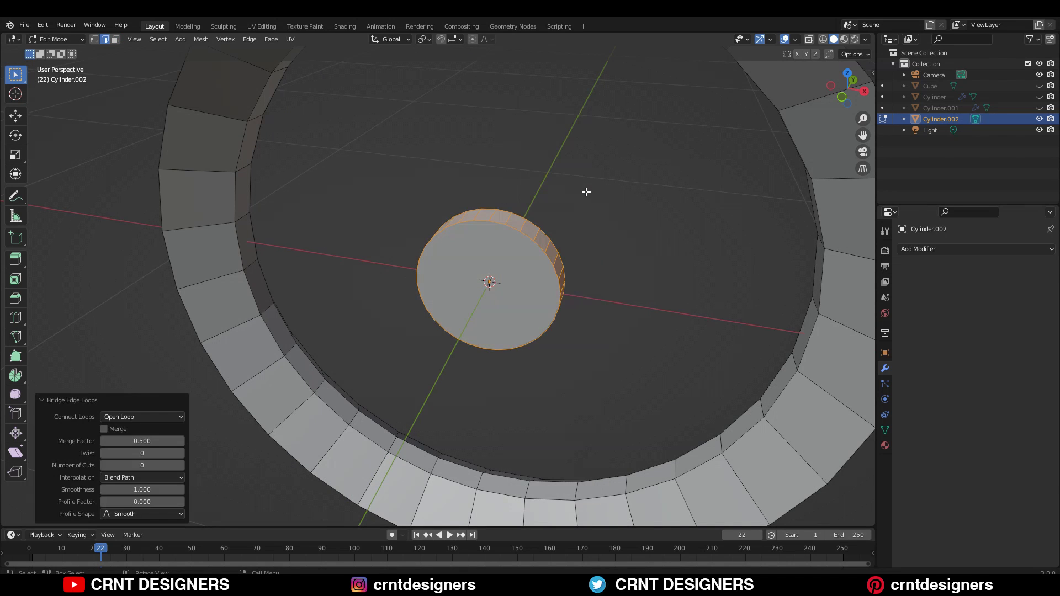
{"action": "left_click", "coordinate": [598, 186]}
- Select adjacent upper inner rim faces and the hub side faces facing them, and bridge them into the first spoke
{"action": "key", "text": "KP_1"}
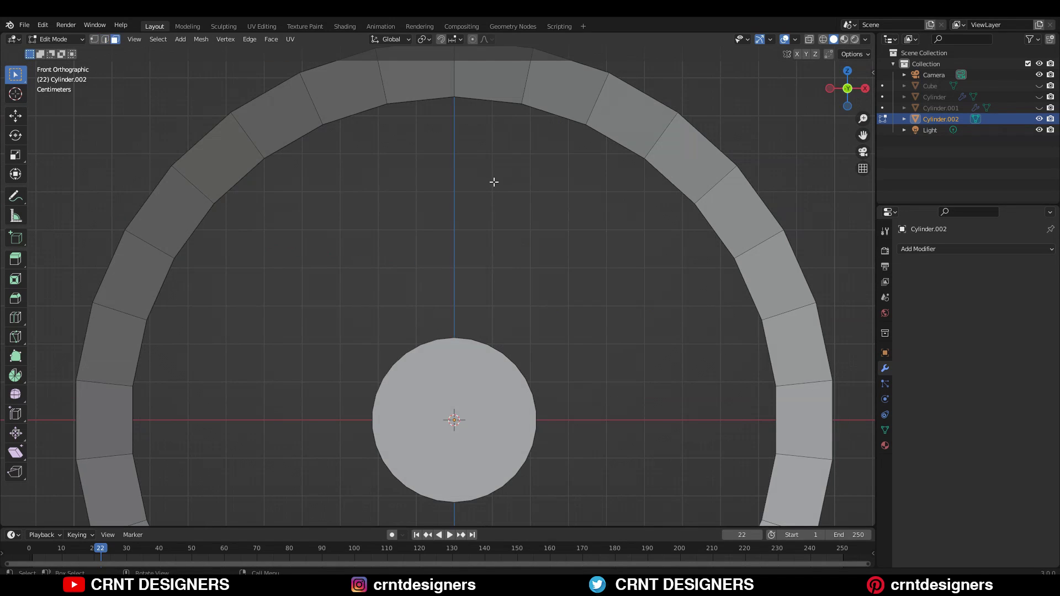
{"action": "scroll", "coordinate": [514, 188], "scroll_direction": "down", "scroll_amount": 4}
{"action": "middle_click_drag", "start_coordinate": [530, 249], "coordinate": [516, 154]}
{"action": "scroll", "coordinate": [481, 240], "scroll_direction": "up", "scroll_amount": 5}
{"action": "left_click", "coordinate": [462, 221]}
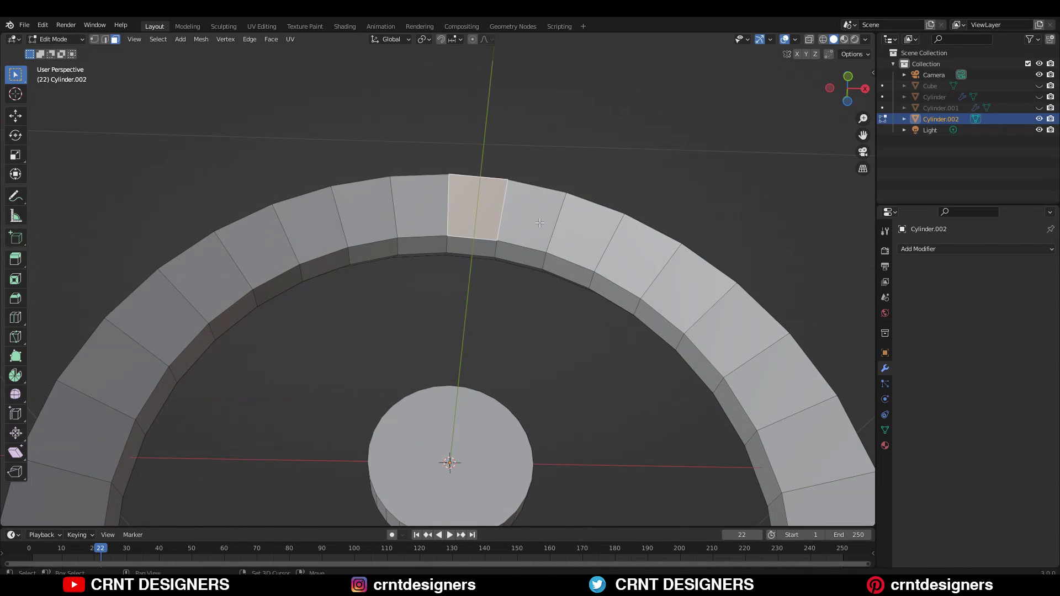
{"action": "left_click", "coordinate": [497, 213], "text": "shift"}
{"action": "left_click", "coordinate": [499, 214], "text": "shift"}
{"action": "left_click", "coordinate": [530, 218], "text": "shift"}
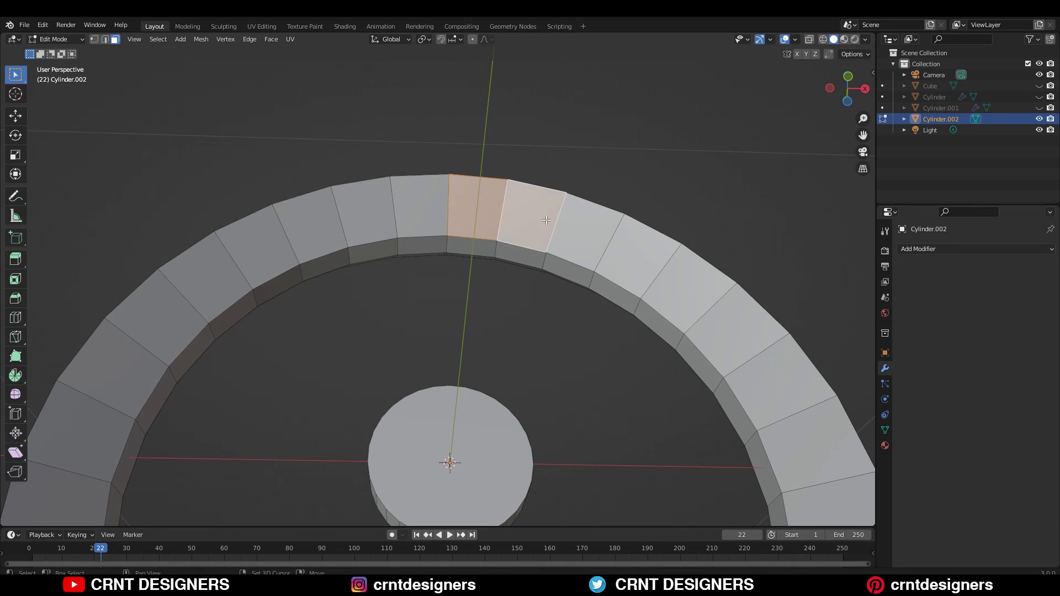
{"action": "left_click", "coordinate": [572, 227], "text": "shift"}
{"action": "scroll", "coordinate": [541, 314], "scroll_direction": "down", "scroll_amount": 3}
{"action": "middle_click_drag", "start_coordinate": [541, 315], "coordinate": [508, 277]}
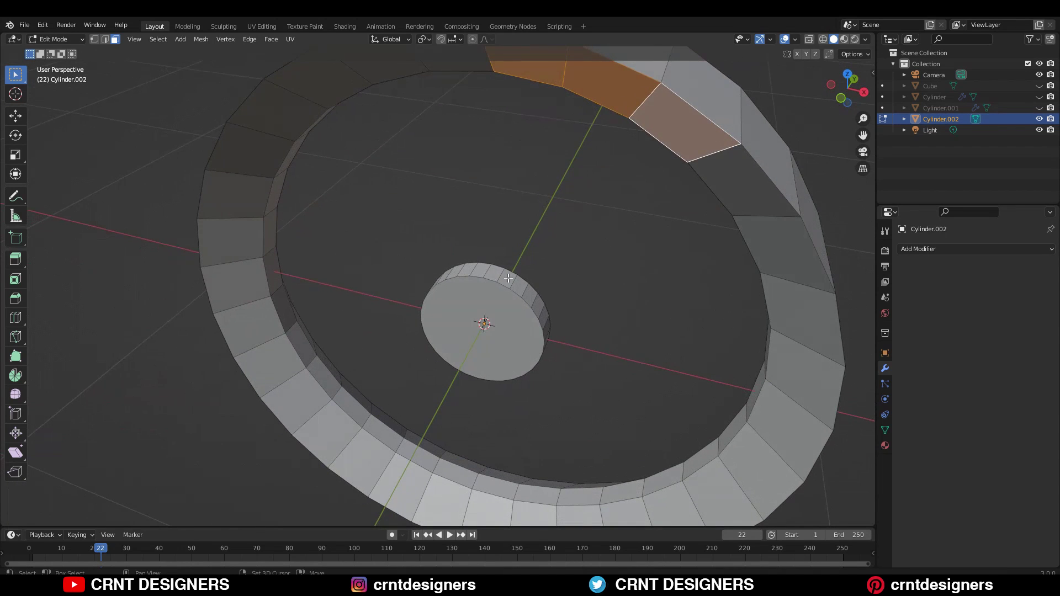
{"action": "left_click", "coordinate": [499, 277], "text": "shift"}
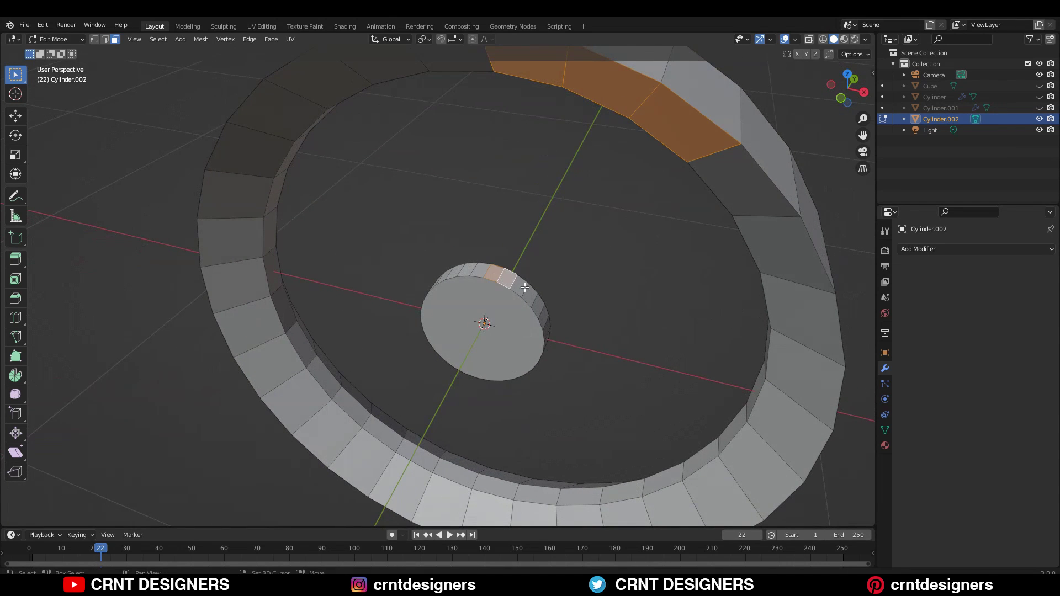
{"action": "middle_click_drag", "start_coordinate": [609, 229], "coordinate": [576, 403]}
{"action": "right_click", "coordinate": [508, 312]}
{"action": "left_click", "coordinate": [505, 311]}
- Bridge the next group of hub side faces to the facing rim faces on the wheel's right side as a second spoke
{"action": "scroll", "coordinate": [558, 347], "scroll_direction": "up", "scroll_amount": 3}
{"action": "left_click", "coordinate": [579, 408]}
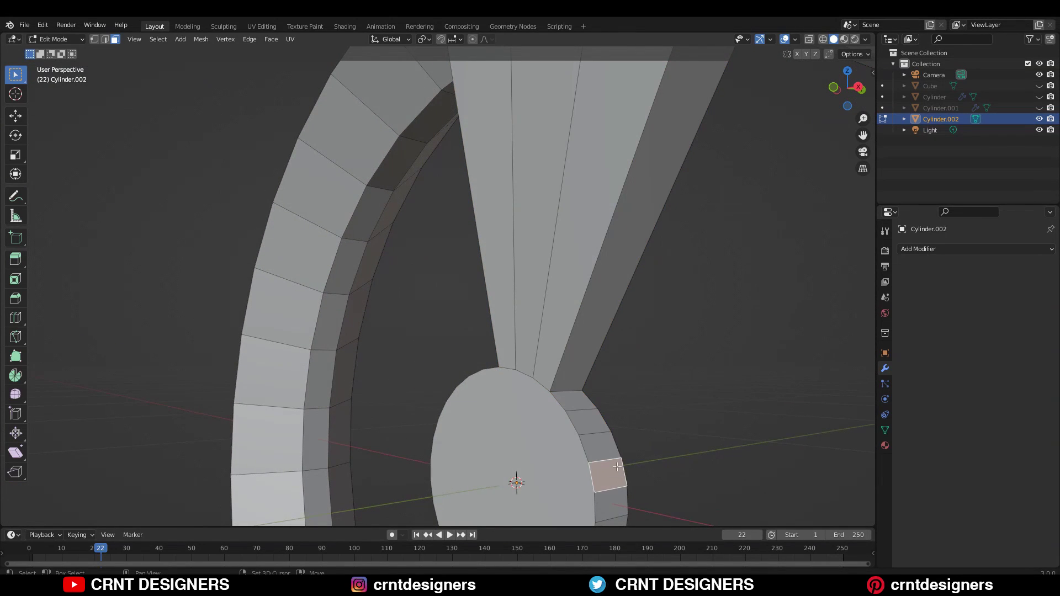
{"action": "middle_click_drag", "start_coordinate": [607, 481], "coordinate": [622, 340], "text": "shift"}
{"action": "left_click", "coordinate": [586, 432], "text": "ctrl"}
{"action": "scroll", "coordinate": [622, 340], "scroll_direction": "down", "scroll_amount": 3}
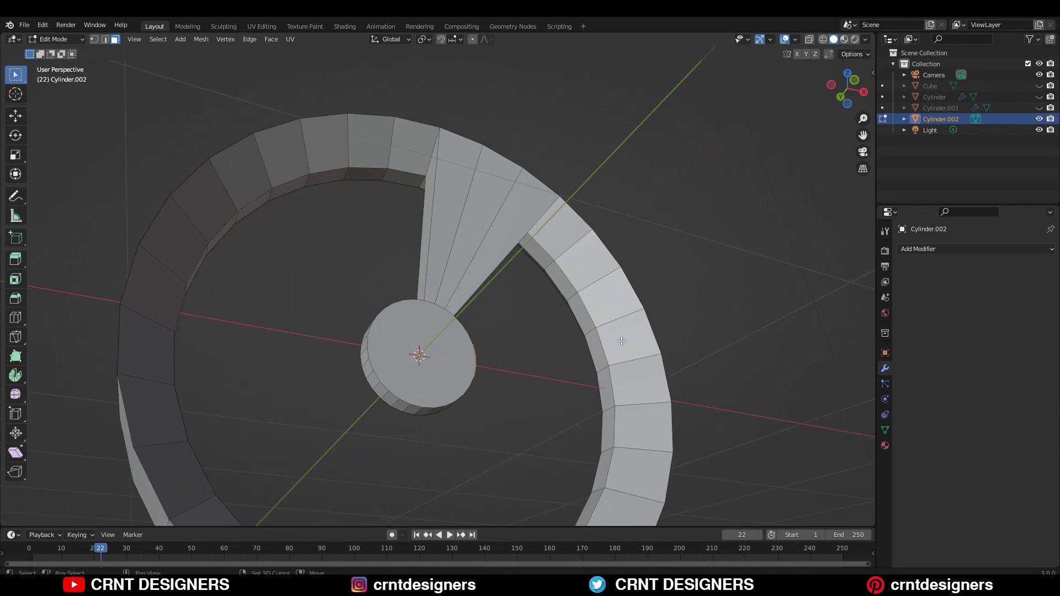
{"action": "left_click", "coordinate": [622, 341], "text": "shift"}
{"action": "key", "text": "ctrl+e"}
{"action": "left_click", "coordinate": [497, 447]}
- Select hub side faces and the matching rim faces at the bottom of the wheel, and bridge them into a third spoke
{"action": "left_click", "coordinate": [412, 458], "text": "ctrl"}
{"action": "middle_click_drag", "start_coordinate": [412, 416], "coordinate": [447, 276]}
{"action": "left_click", "coordinate": [389, 313], "text": "shift"}
{"action": "left_click", "coordinate": [361, 312], "text": "ctrl"}
{"action": "key", "text": "ctrl+e"}
{"action": "left_click", "coordinate": [360, 313]}
- Select adjacent hub side faces and the facing rim faces at the wheel's lower left, and bridge them into a fourth spoke
{"action": "left_click", "coordinate": [454, 261]}
{"action": "middle_click_drag", "start_coordinate": [422, 221], "coordinate": [478, 185]}
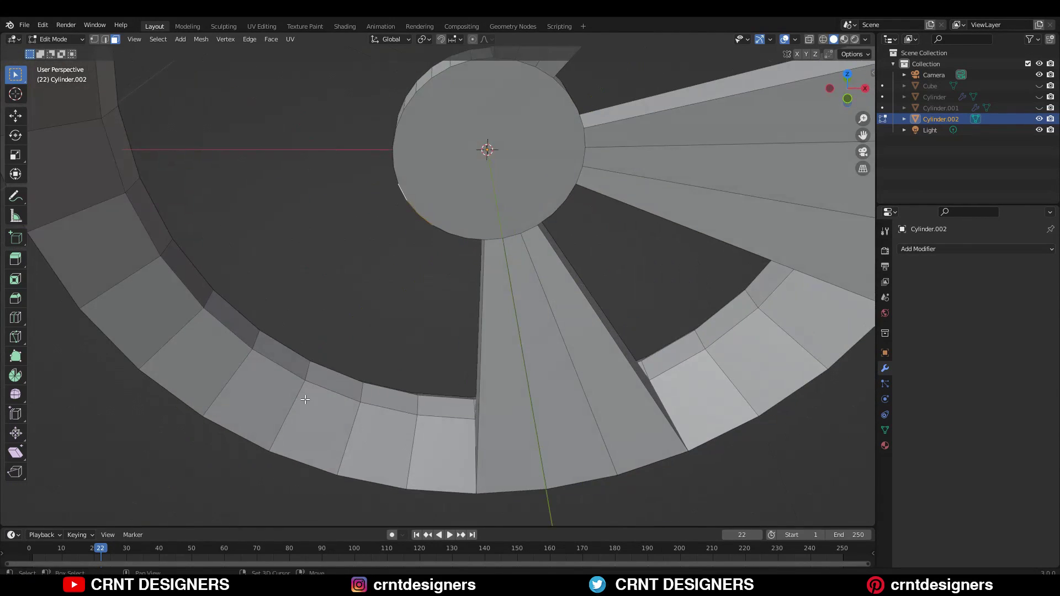
{"action": "left_click", "coordinate": [270, 411], "text": "shift"}
{"action": "left_click", "coordinate": [184, 353], "text": "ctrl"}
{"action": "right_click", "coordinate": [296, 273]}
{"action": "left_click", "coordinate": [296, 274]}
- Select the remaining inner rim faces and the hub side faces facing them, and bridge them into the fifth spoke
{"action": "scroll", "coordinate": [297, 281], "scroll_direction": "down", "scroll_amount": 3}
{"action": "left_click", "coordinate": [289, 173]}
{"action": "left_click", "coordinate": [345, 97], "text": "ctrl"}
{"action": "middle_click_drag", "start_coordinate": [396, 276], "coordinate": [480, 298]}
{"action": "left_click", "coordinate": [484, 384], "text": "shift"}
{"action": "left_click", "coordinate": [505, 368], "text": "ctrl"}
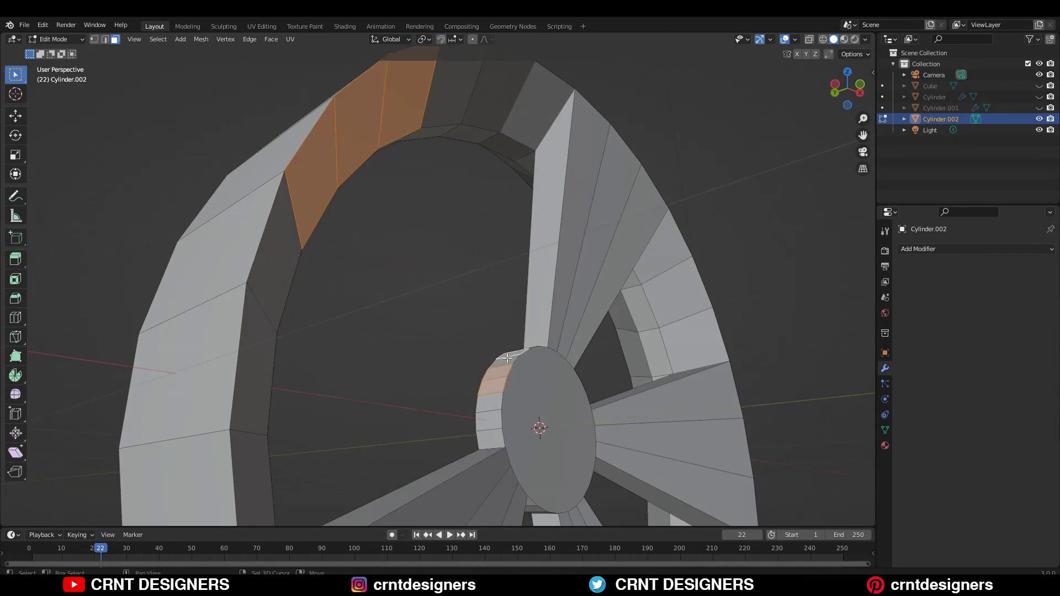
{"action": "key", "text": "ctrl+e"}
{"action": "left_click", "coordinate": [505, 368]}
- Add one centred loop cut across the upper spoke
{"action": "middle_click_drag", "start_coordinate": [505, 367], "coordinate": [431, 347]}
{"action": "left_click", "coordinate": [762, 178]}
{"action": "scroll", "coordinate": [641, 295], "scroll_direction": "down", "scroll_amount": 2}
{"action": "middle_click_drag", "start_coordinate": [640, 295], "coordinate": [480, 251]}
{"action": "left_click", "coordinate": [476, 241]}
{"action": "right_click", "coordinate": [366, 242]}
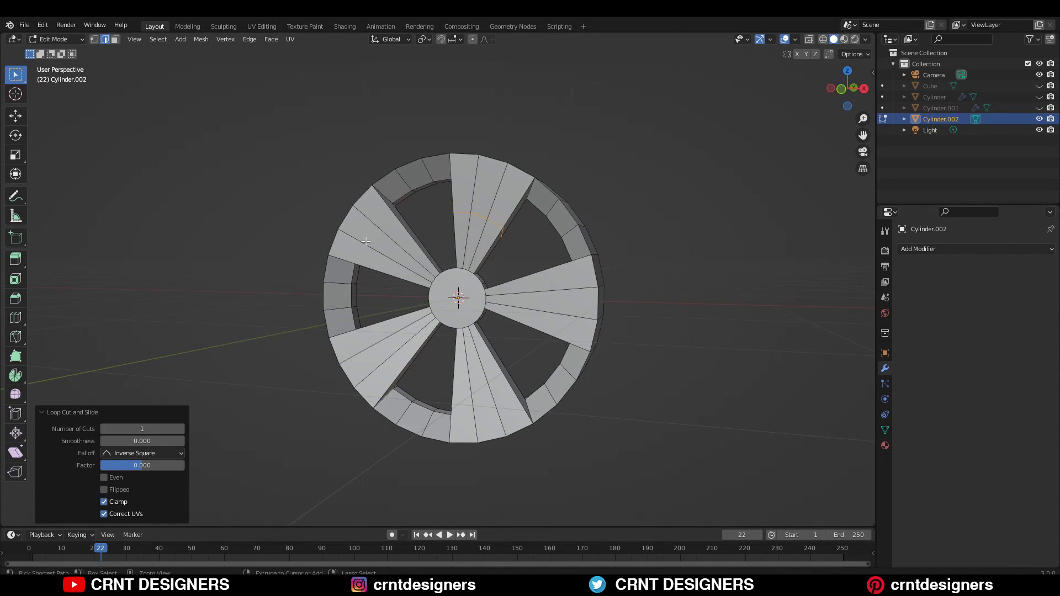
- Add one centred loop cut across each of the other four spokes
{"action": "left_click", "coordinate": [388, 238]}
{"action": "right_click", "coordinate": [386, 254]}
{"action": "left_click", "coordinate": [391, 326]}
{"action": "right_click", "coordinate": [399, 325]}
{"action": "key", "text": "ctrl+r"}
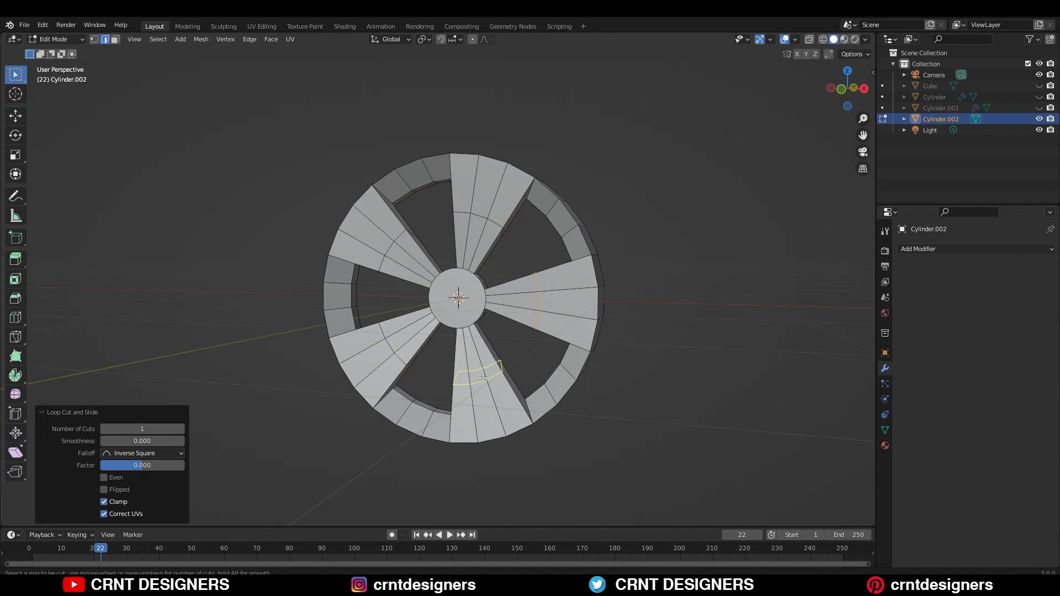
{"action": "left_click", "coordinate": [483, 378]}
{"action": "right_click", "coordinate": [474, 385]}
- Select the middle edge loops of all five spokes and move them along the Y axis to dish the spokes inward
{"action": "scroll", "coordinate": [496, 339], "scroll_direction": "up", "scroll_amount": 2}
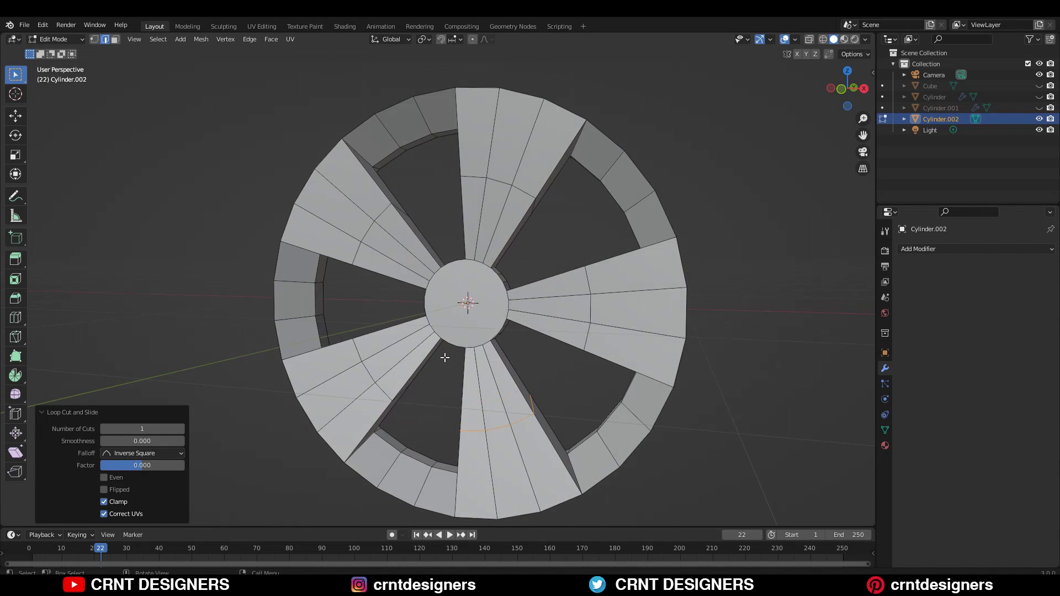
{"action": "left_click", "coordinate": [380, 392], "text": "alt+shift"}
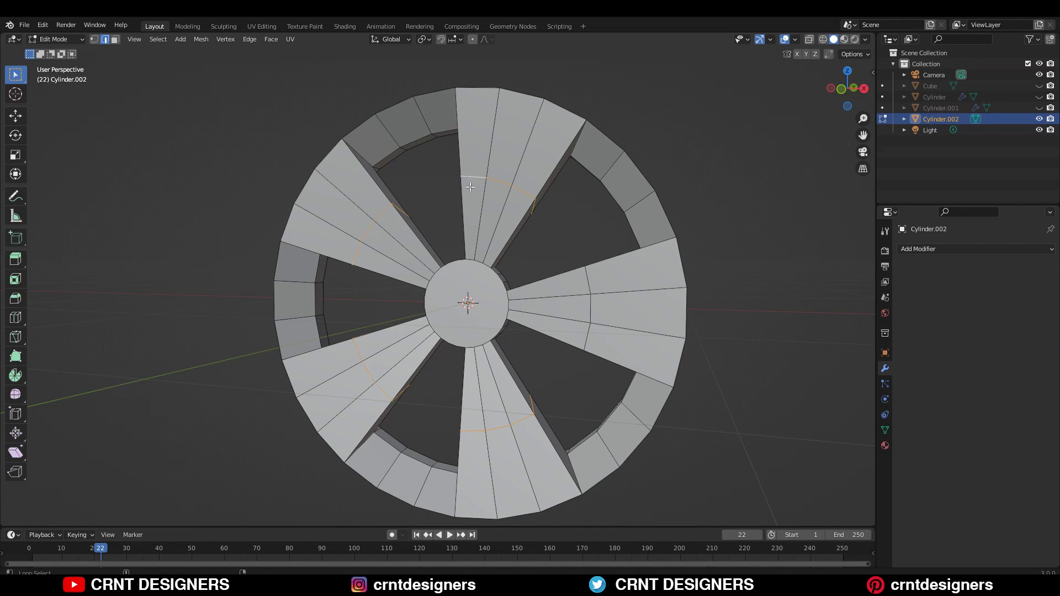
{"action": "middle_click_drag", "start_coordinate": [577, 284], "coordinate": [172, 199]}
{"action": "left_click", "coordinate": [19, 116]}
{"action": "middle_click_drag", "start_coordinate": [423, 261], "coordinate": [391, 257]}
{"action": "mouse_move", "coordinate": [478, 310]}
{"action": "left_mouse_down"}
{"action": "mouse_move", "coordinate": [463, 314]}
{"action": "mouse_move", "coordinate": [467, 326]}
{"action": "left_mouse_up"}
- Apply the wheel object's scale in Object Mode and return to editing its mesh
{"action": "middle_click_drag", "start_coordinate": [466, 327], "coordinate": [602, 312]}
{"action": "key", "text": "Tab"}
{"action": "key", "text": "ctrl+a"}
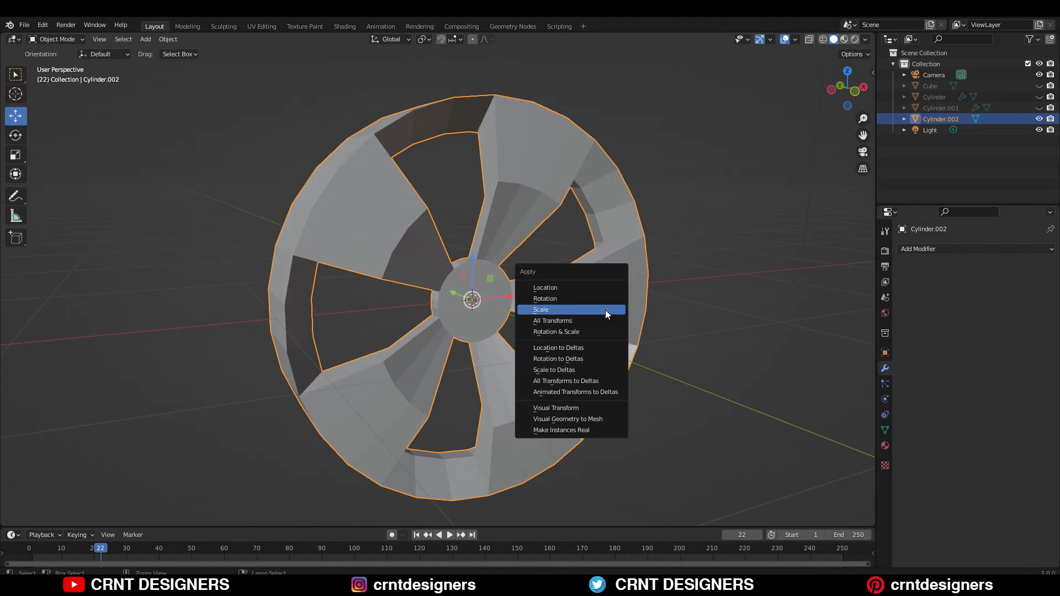
{"action": "left_click", "coordinate": [601, 311]}
{"action": "key", "text": "Tab"}
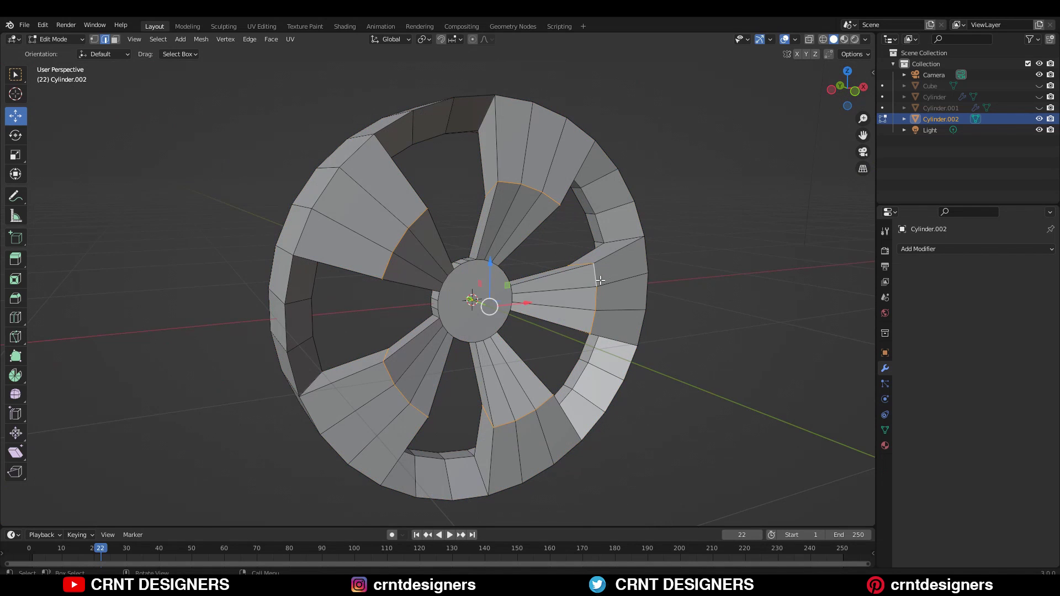
- Bevel the selected middle edge loops of the five spokes with three segments, adjust the offset width, and leave Edit Mode
{"action": "middle_click_drag", "start_coordinate": [602, 312], "coordinate": [592, 310]}
{"action": "key", "text": "ctrl+b"}
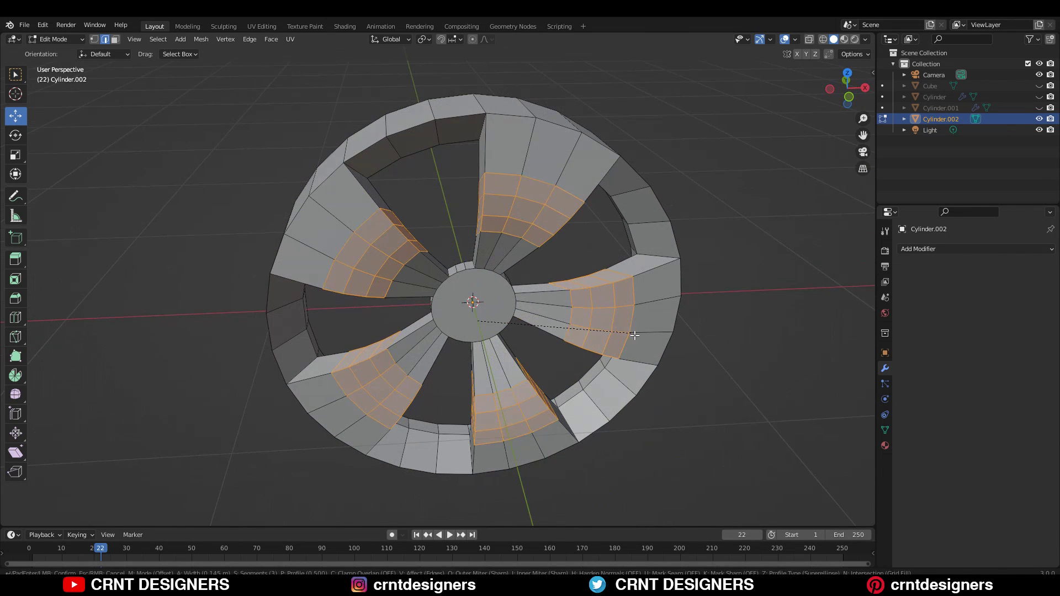
{"action": "left_click", "coordinate": [693, 364]}
{"action": "middle_click_drag", "start_coordinate": [694, 365], "coordinate": [591, 326]}
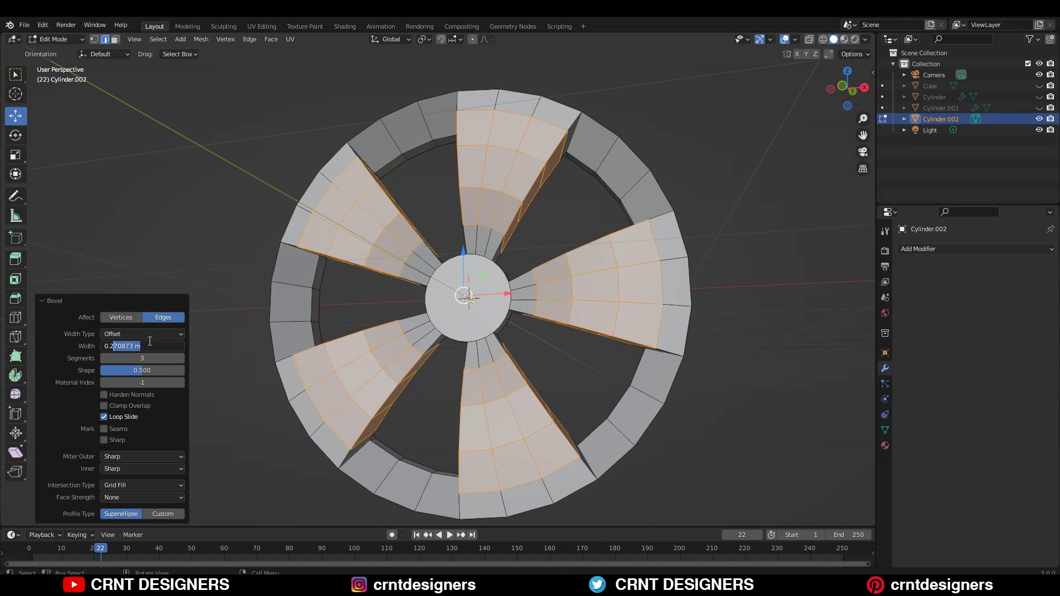
{"action": "key", "text": "Return"}
{"action": "middle_click_drag", "start_coordinate": [483, 270], "coordinate": [487, 293]}
{"action": "key", "text": "Tab"}
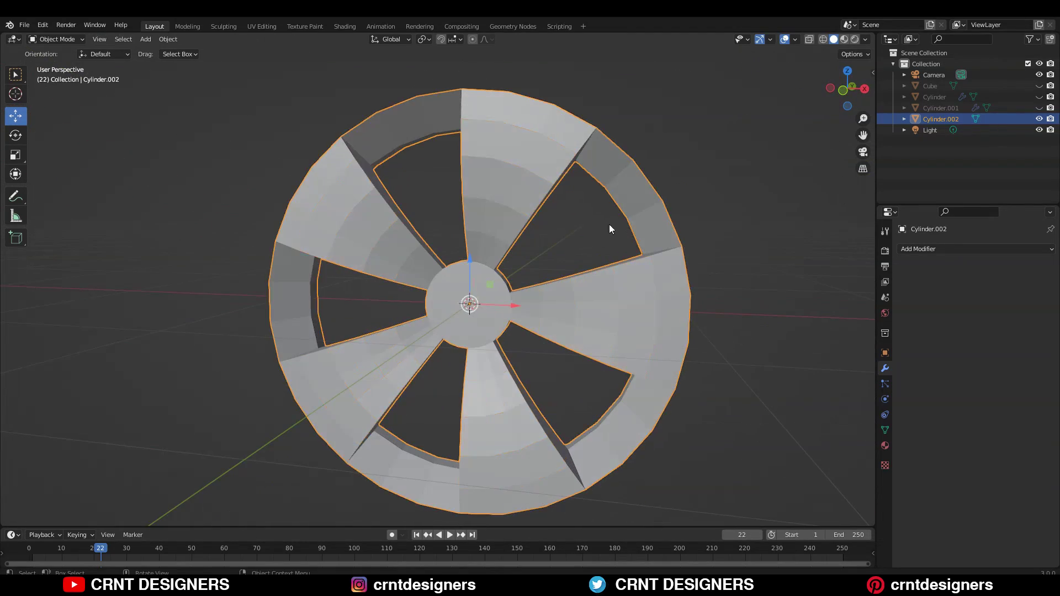
- Select the rim's outer face loop, extrude it in place, and scale it outward on every axis except Y to thicken the rim
{"action": "middle_click_drag", "start_coordinate": [608, 224], "coordinate": [565, 263]}
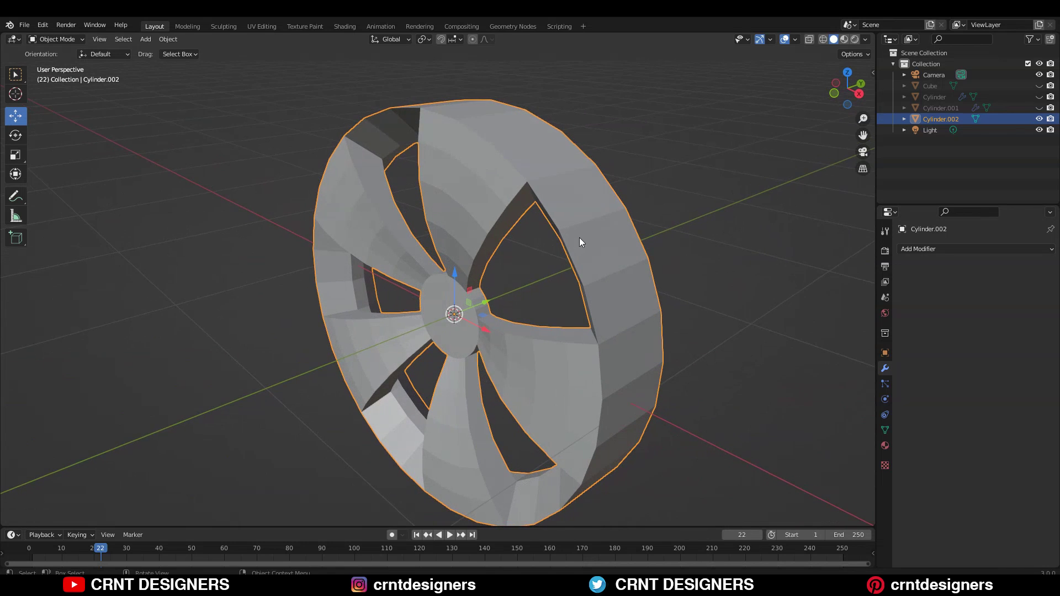
{"action": "key", "text": "Tab"}
{"action": "key", "text": "3"}
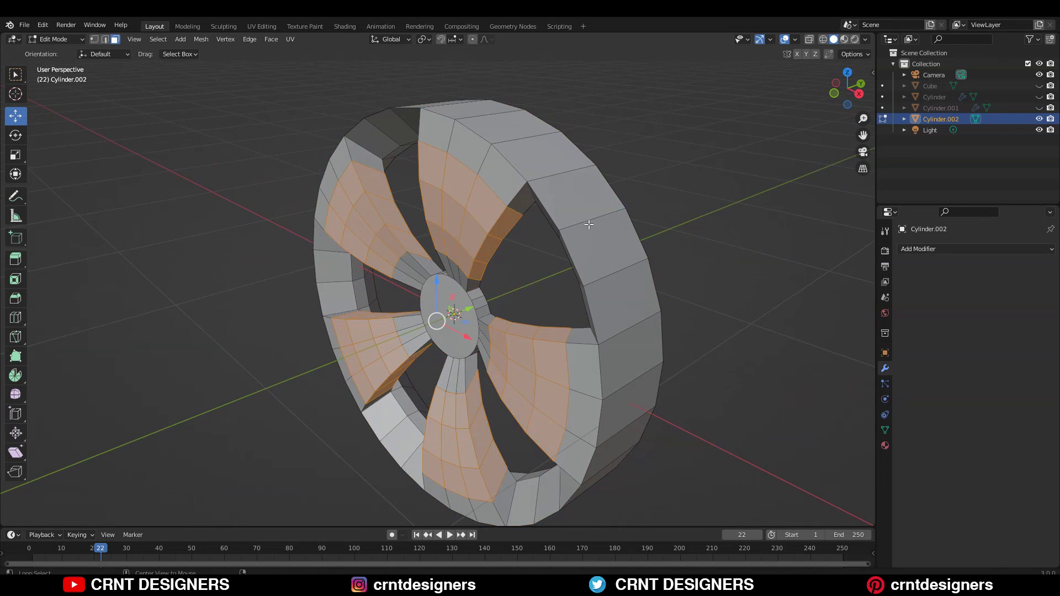
{"action": "left_click", "coordinate": [587, 226], "text": "alt"}
{"action": "middle_click_drag", "start_coordinate": [587, 225], "coordinate": [664, 214]}
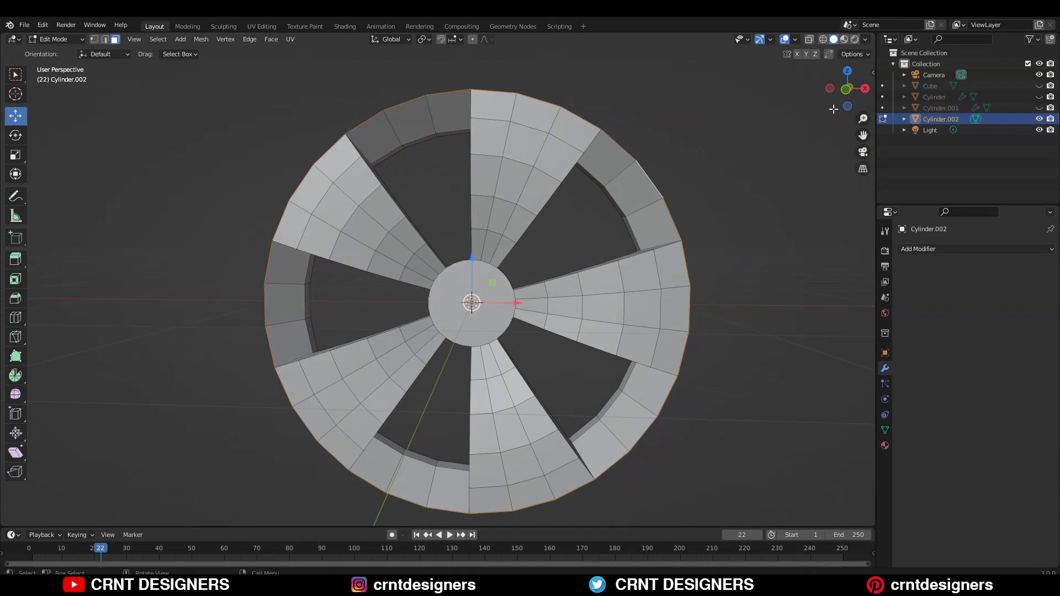
{"action": "left_click", "coordinate": [846, 95]}
{"action": "middle_click_drag", "start_coordinate": [718, 141], "coordinate": [690, 172], "text": "shift"}
{"action": "key", "text": "e"}
{"action": "key", "text": "s"}
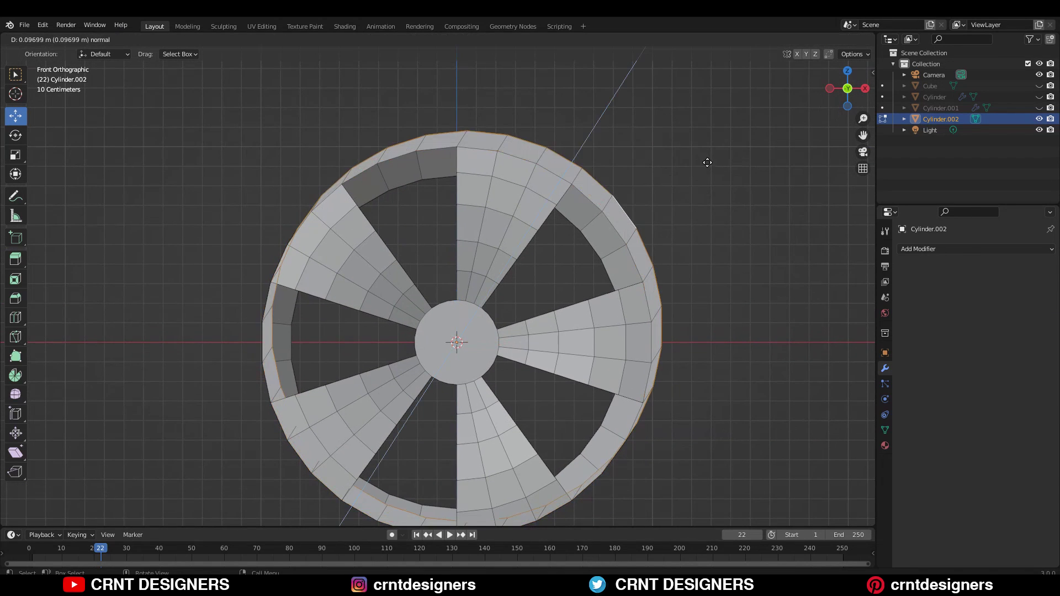
{"action": "right_click", "coordinate": [707, 170]}
{"action": "key", "text": "s"}
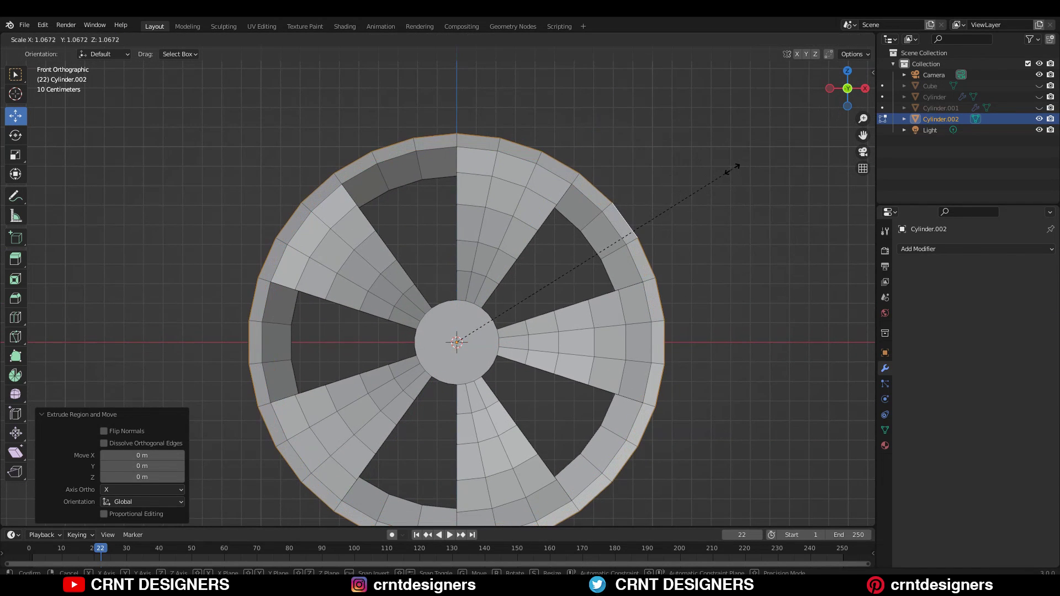
{"action": "right_click", "coordinate": [733, 168]}
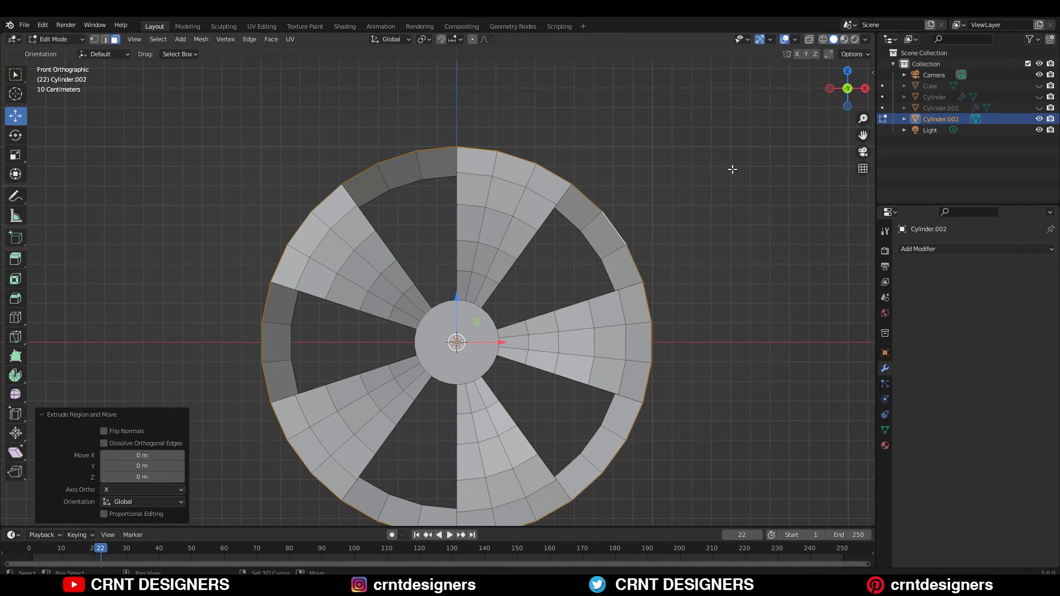
{"action": "key", "text": "s"}
{"action": "key", "text": "shift+y"}
{"action": "left_click", "coordinate": [676, 189]}
{"action": "middle_click_drag", "start_coordinate": [677, 189], "coordinate": [542, 247]}
{"action": "scroll", "coordinate": [576, 220], "scroll_direction": "down", "scroll_amount": 2}
{"action": "key", "text": "Tab"}
- Select the front and back hub cap faces through the mesh and inset them by about 0.014 m
{"action": "scroll", "coordinate": [542, 247], "scroll_direction": "up", "scroll_amount": 3}
{"action": "middle_click_drag", "start_coordinate": [480, 325], "coordinate": [478, 302]}
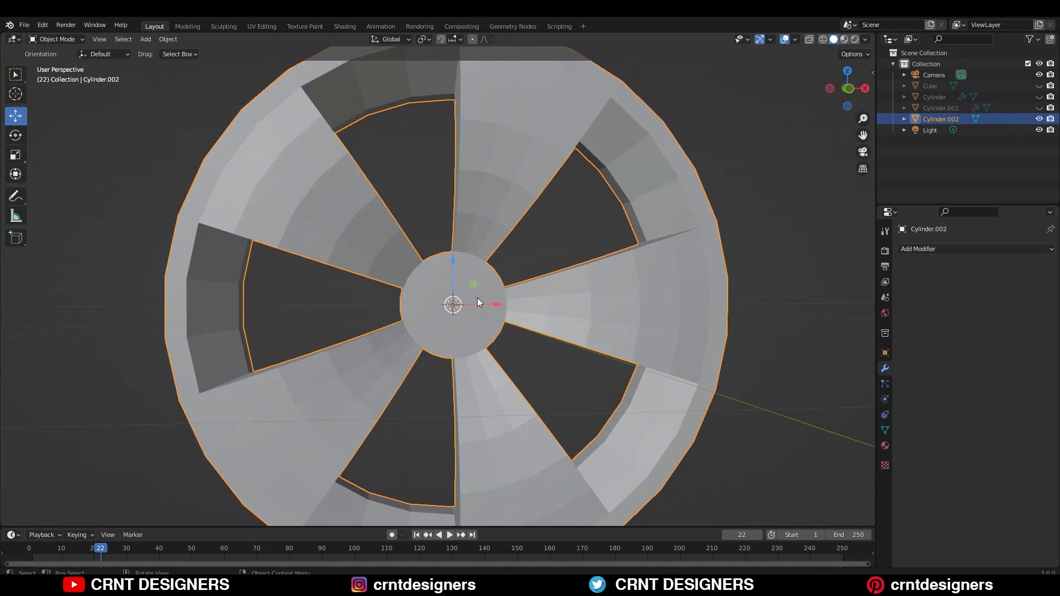
{"action": "left_click", "coordinate": [851, 88]}
{"action": "scroll", "coordinate": [579, 286], "scroll_direction": "up", "scroll_amount": 4}
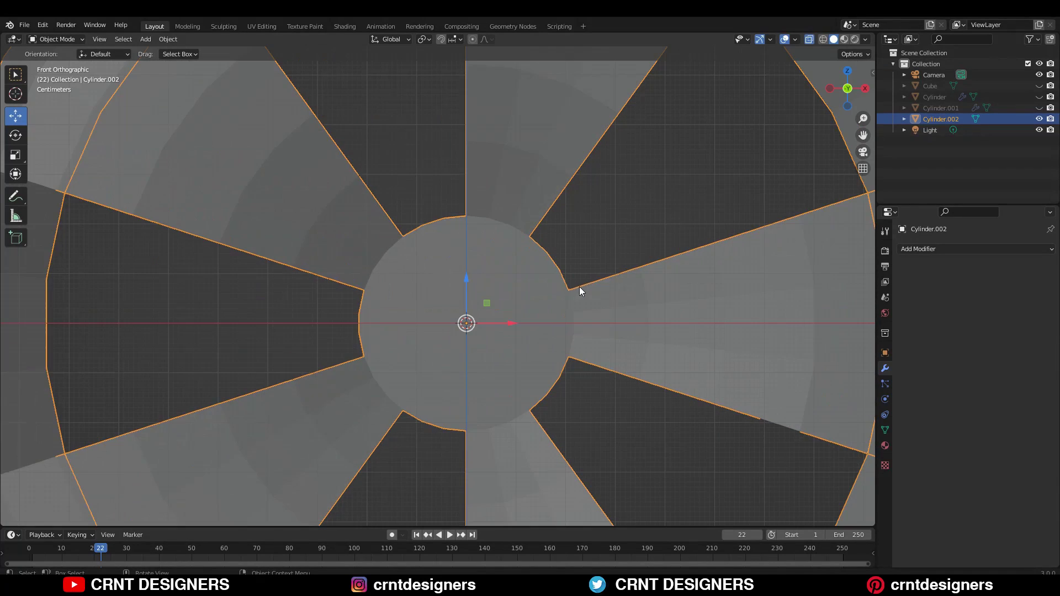
{"action": "key", "text": "Tab"}
{"action": "left_click_drag", "start_coordinate": [509, 355], "coordinate": [425, 299]}
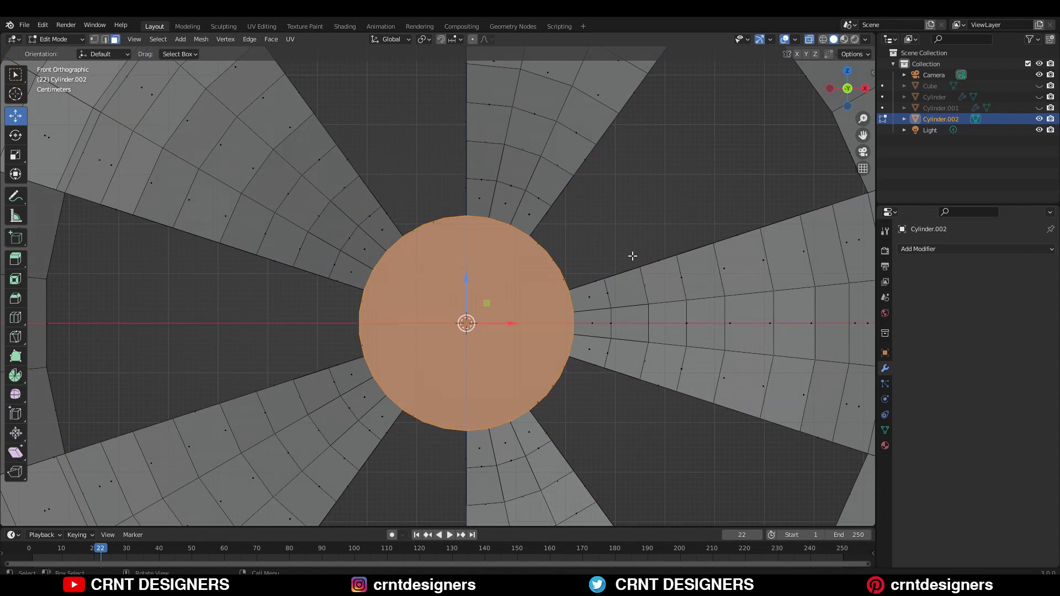
{"action": "key", "text": "i"}
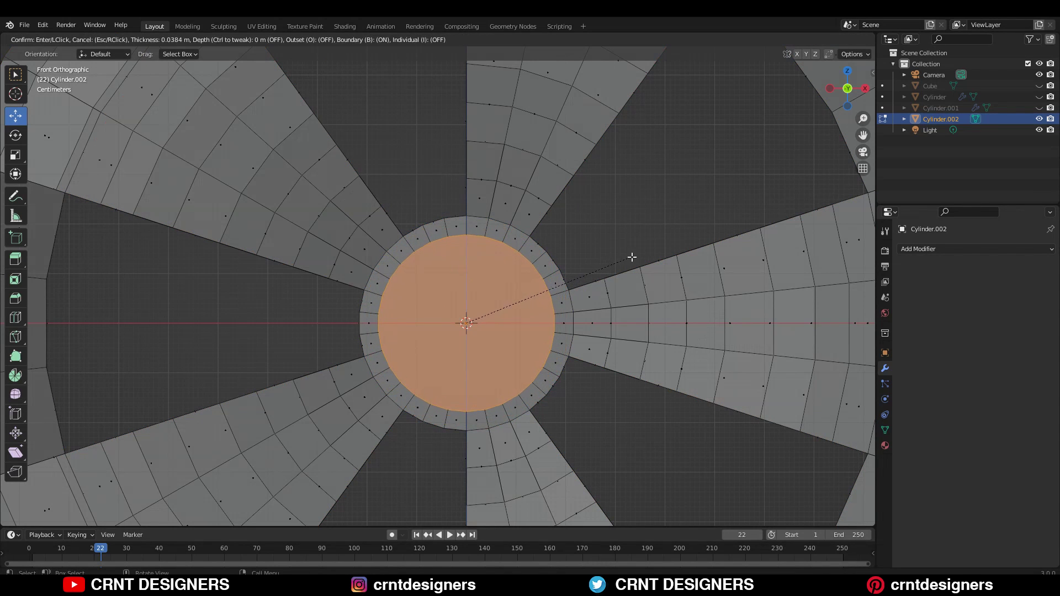
{"action": "left_click", "coordinate": [754, 250]}
- Inset the hub cap faces again by 0.0405 m, turn off X-ray, and return to Object Mode
{"action": "key", "text": "i"}
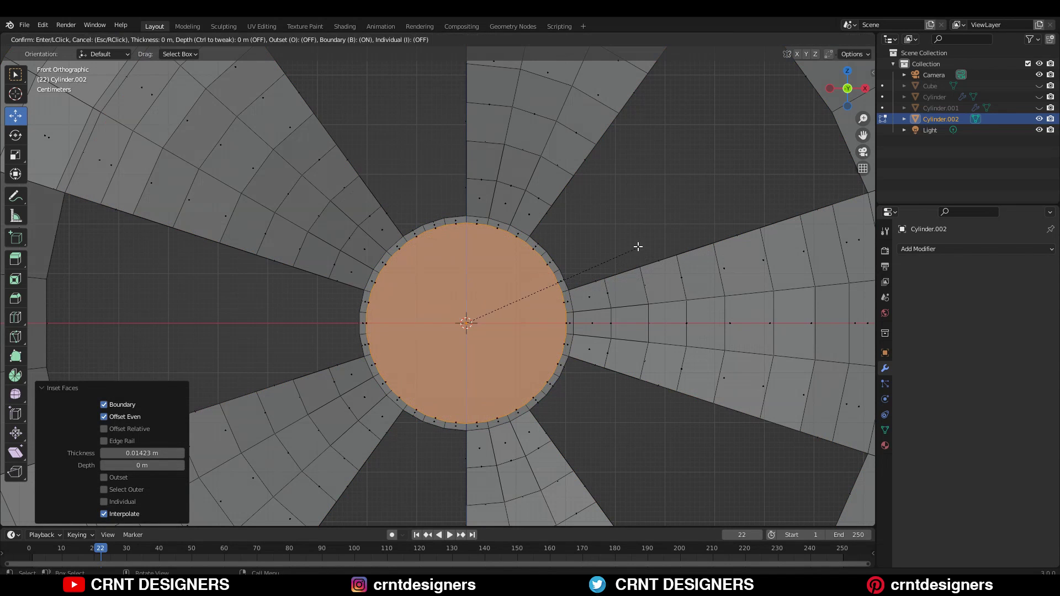
{"action": "left_click", "coordinate": [663, 255]}
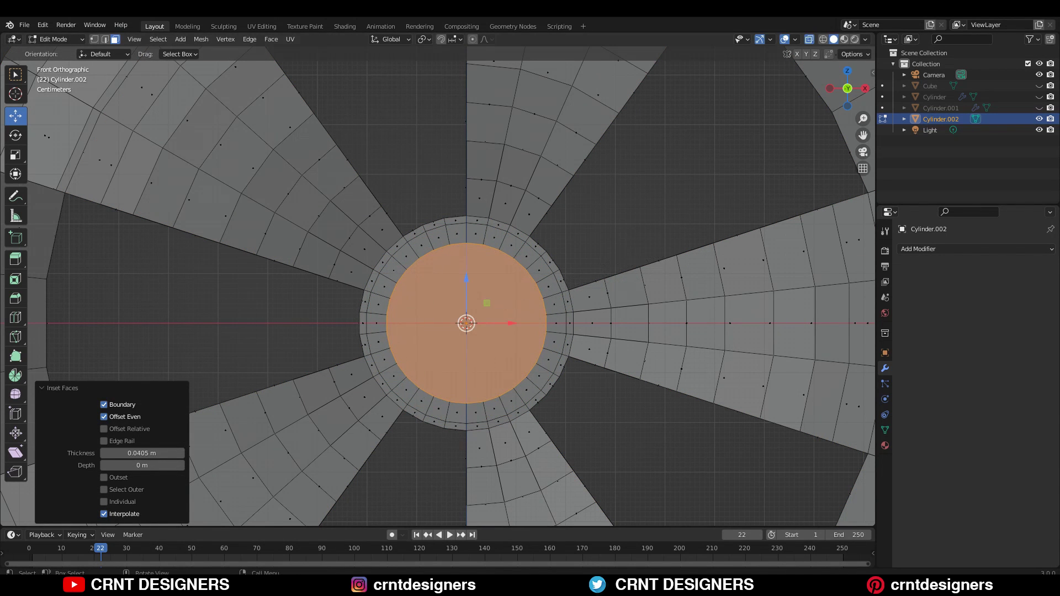
{"action": "left_click", "coordinate": [809, 40]}
{"action": "key", "text": "Tab"}
- Add a Subdivision Surface modifier to the wheel object
{"action": "middle_click_drag", "start_coordinate": [613, 177], "coordinate": [491, 255]}
{"action": "left_click", "coordinate": [709, 246]}
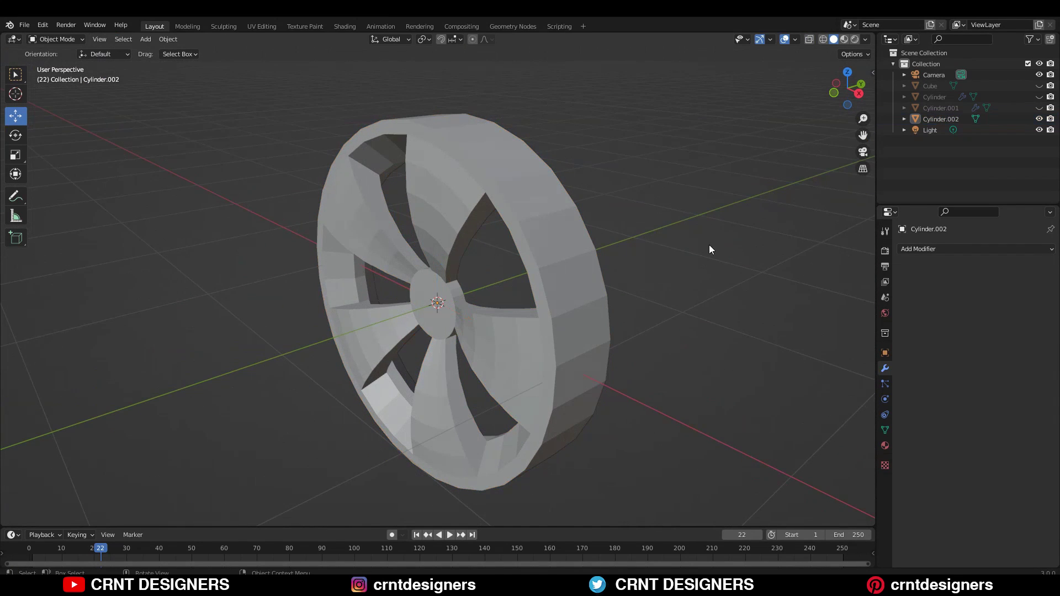
{"action": "left_click", "coordinate": [539, 251]}
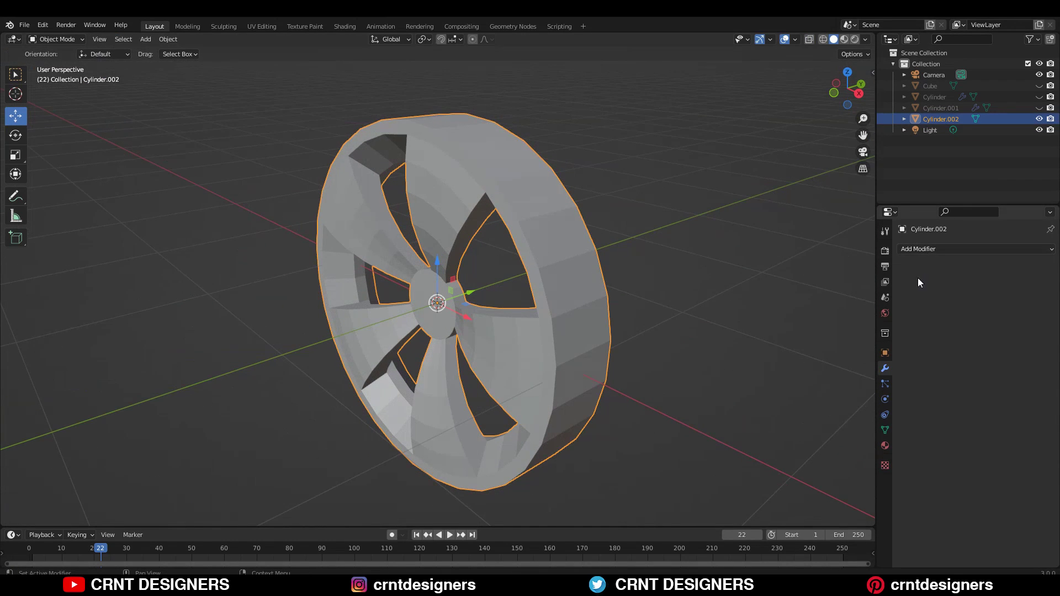
{"action": "left_click", "coordinate": [922, 249]}
{"action": "left_click", "coordinate": [866, 448]}
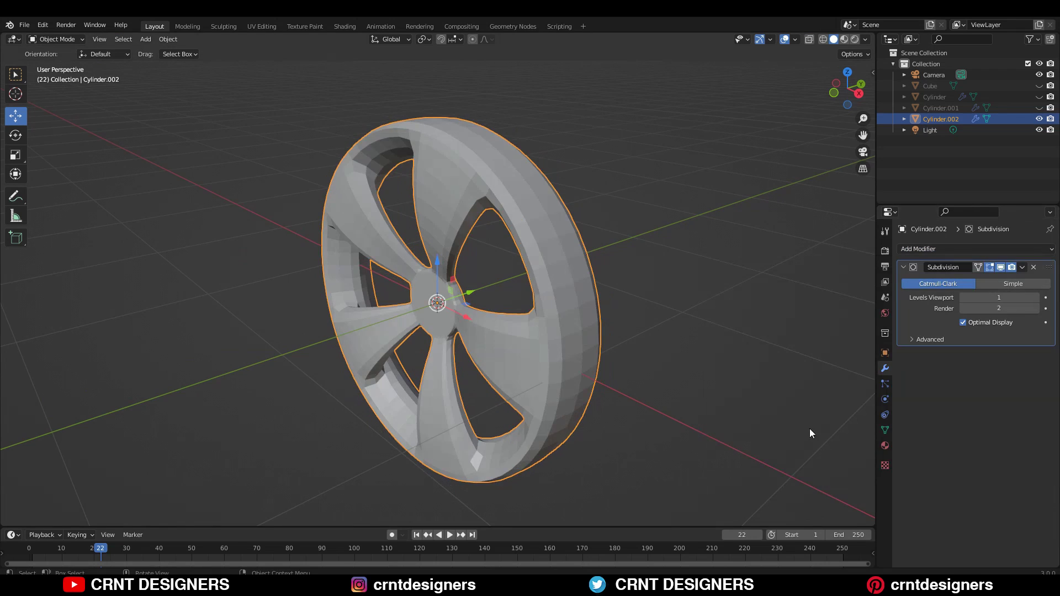
- Set the Subdivision modifier's viewport levels to 2 and turn off its display in Edit Mode
{"action": "middle_click_drag", "start_coordinate": [690, 353], "coordinate": [581, 195]}
{"action": "middle_click_drag", "start_coordinate": [637, 199], "coordinate": [622, 234]}
{"action": "scroll", "coordinate": [622, 234], "scroll_direction": "up", "scroll_amount": 5}
{"action": "middle_click_drag", "start_coordinate": [475, 261], "coordinate": [487, 315]}
{"action": "scroll", "coordinate": [481, 258], "scroll_direction": "up", "scroll_amount": 2}
{"action": "key", "text": "Tab"}
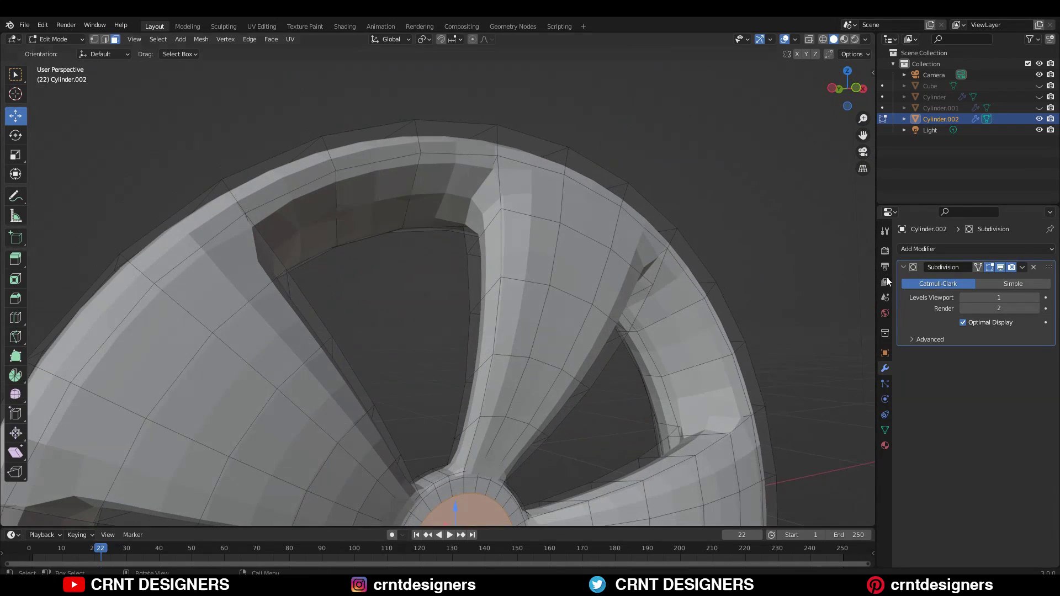
{"action": "left_click", "coordinate": [1036, 298]}
{"action": "left_click", "coordinate": [991, 268]}
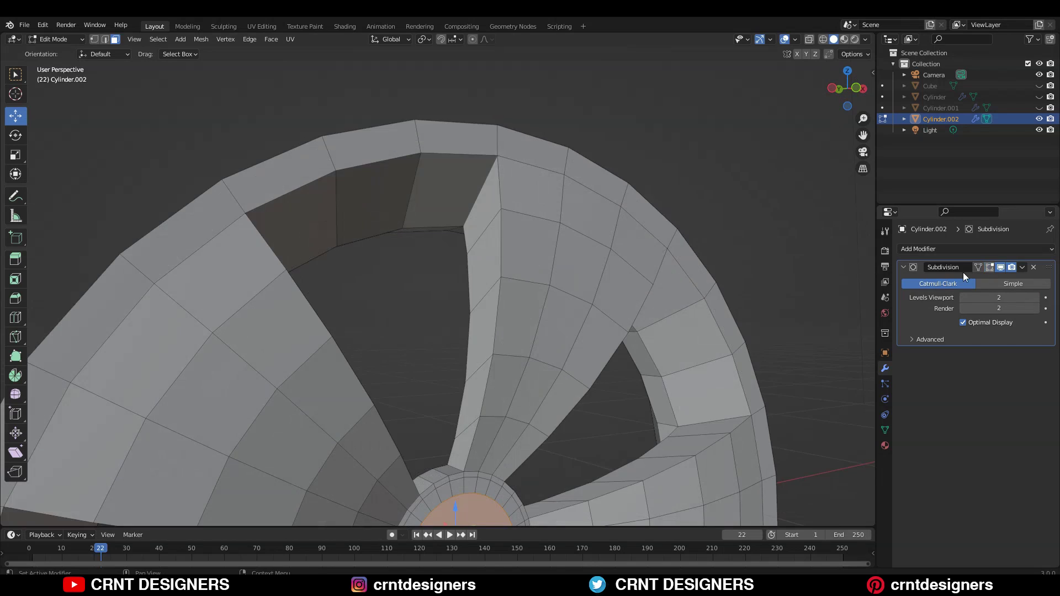
- Add two supporting loop cuts around the outer rim surface near its two edges, at factors 0.8 and -0.8
{"action": "scroll", "coordinate": [620, 270], "scroll_direction": "down", "scroll_amount": 3}
{"action": "middle_click_drag", "start_coordinate": [620, 270], "coordinate": [602, 391]}
{"action": "middle_click_drag", "start_coordinate": [507, 300], "coordinate": [496, 206], "text": "ctrl"}
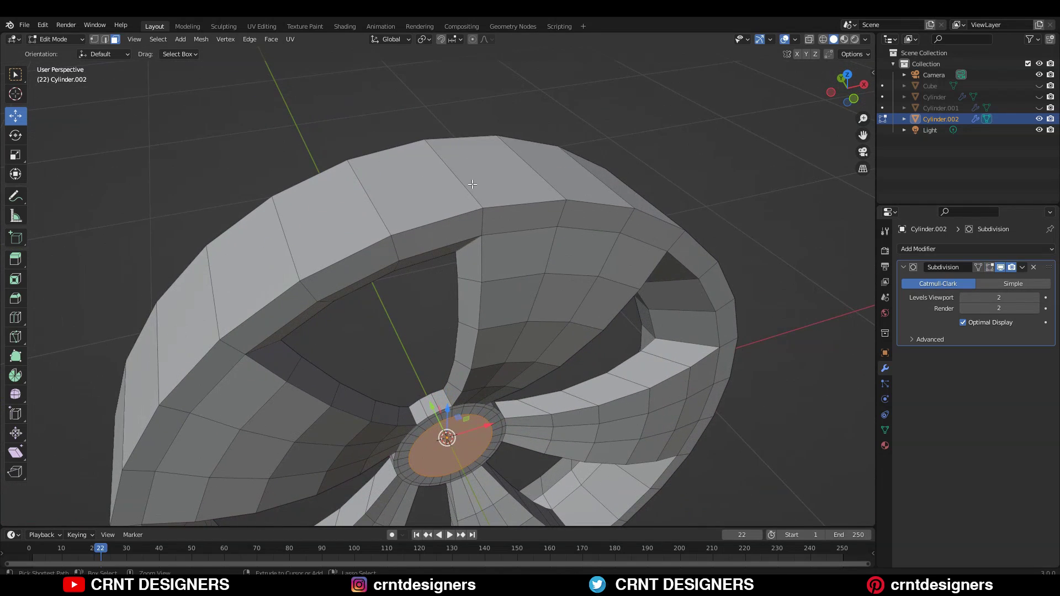
{"action": "left_click", "coordinate": [490, 215]}
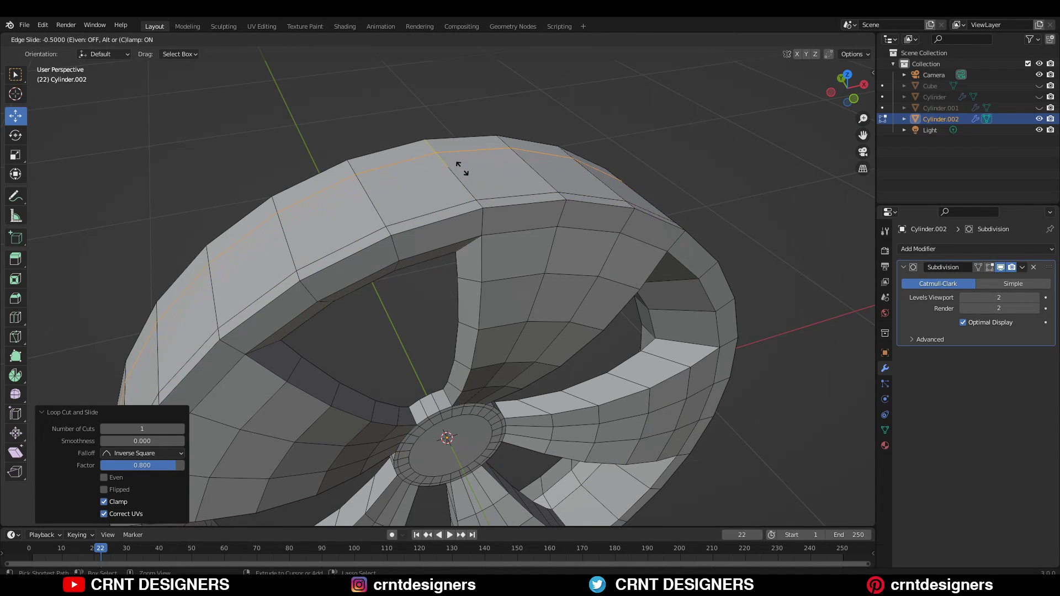
{"action": "middle_click_drag", "start_coordinate": [445, 189], "coordinate": [373, 187]}
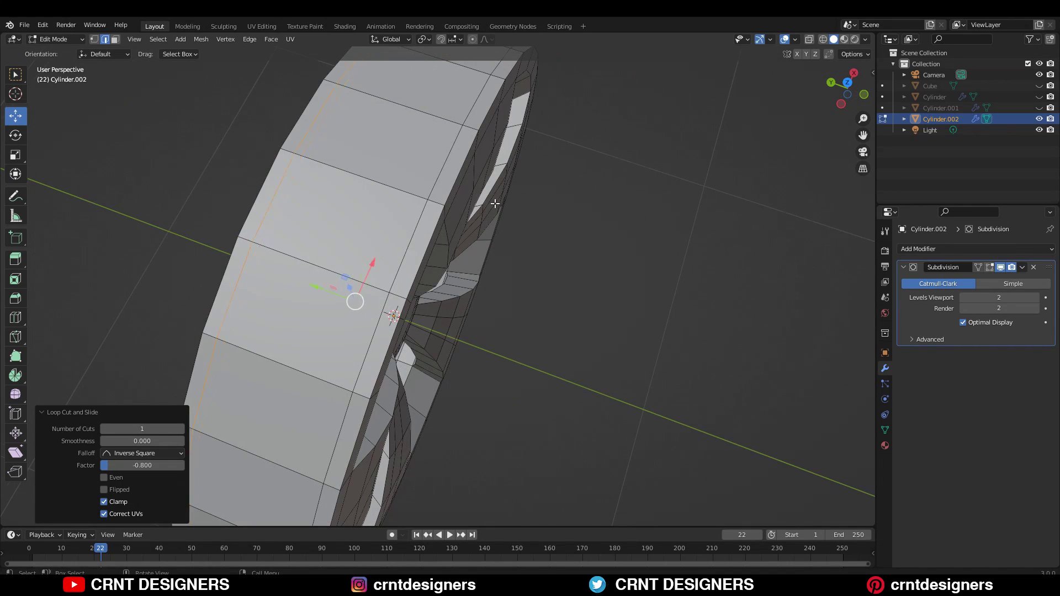
{"action": "middle_click_drag", "start_coordinate": [495, 203], "coordinate": [545, 144]}
{"action": "scroll", "coordinate": [539, 166], "scroll_direction": "down", "scroll_amount": 4}
{"action": "key", "text": "ctrl+r"}
{"action": "left_click", "coordinate": [504, 203]}
{"action": "middle_click_drag", "start_coordinate": [532, 180], "coordinate": [574, 274]}
{"action": "right_click", "coordinate": [504, 203]}
{"action": "key", "text": "ctrl+z"}
- Shade the wheel smooth in Object Mode and return to editing its mesh
{"action": "key", "text": "Tab"}
{"action": "scroll", "coordinate": [556, 256], "scroll_direction": "down", "scroll_amount": 5}
{"action": "scroll", "coordinate": [457, 251], "scroll_direction": "up", "scroll_amount": 3}
{"action": "key", "text": "Tab"}
- Add supporting loop cuts on both sides of the upper spoke's side edge, with the one on the spoke at factor -0.7
{"action": "middle_click_drag", "start_coordinate": [456, 251], "coordinate": [481, 197]}
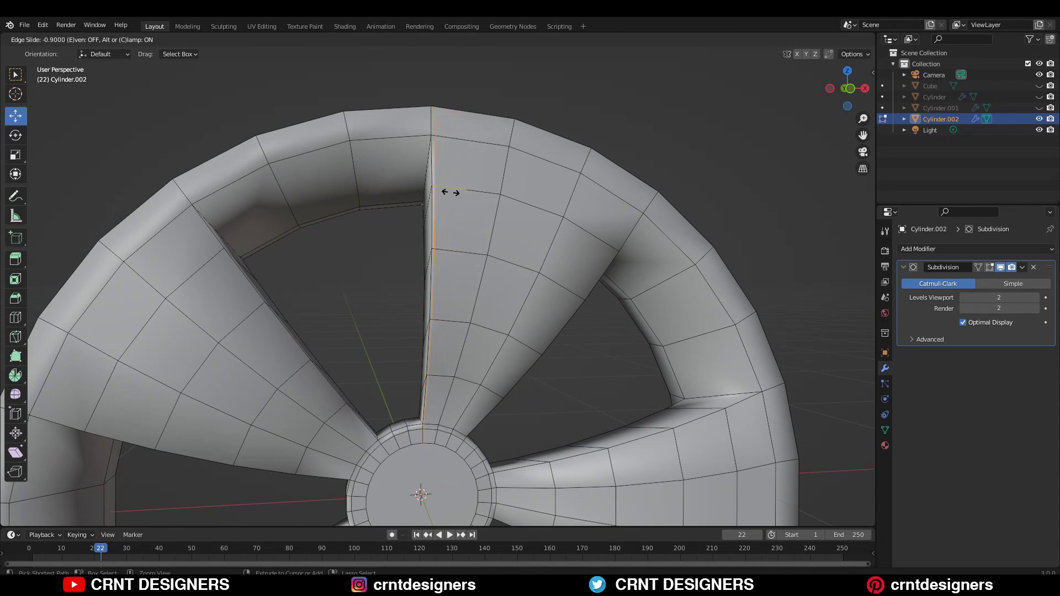
{"action": "left_click", "coordinate": [455, 193]}
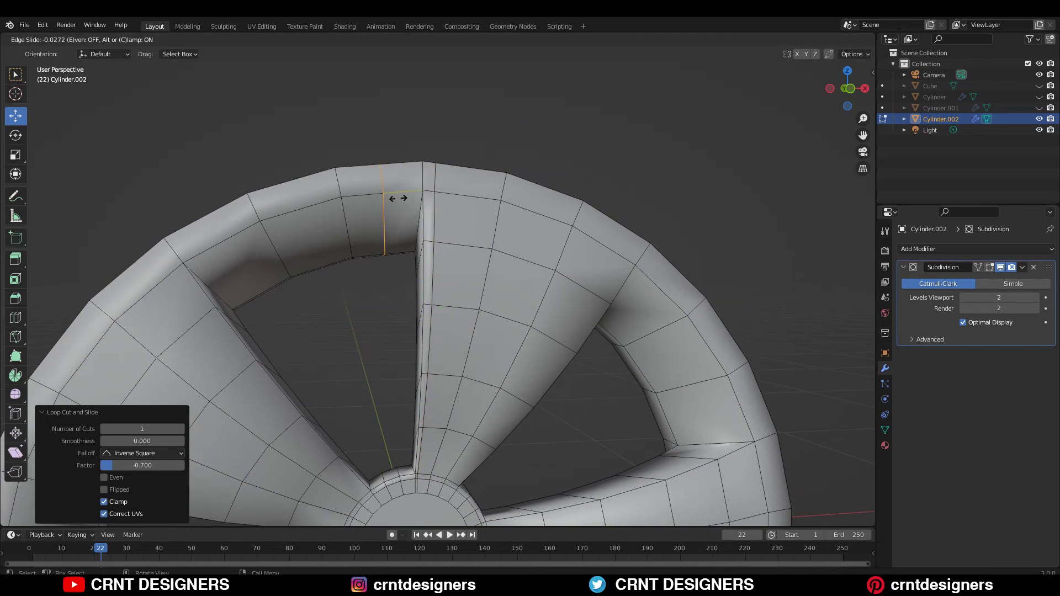
{"action": "key", "text": "Tab"}
{"action": "mouse_move", "coordinate": [470, 263]}
{"action": "middle_mouse_down"}
{"action": "mouse_move", "coordinate": [496, 231]}
{"action": "mouse_move", "coordinate": [528, 235]}
{"action": "mouse_move", "coordinate": [551, 284]}
{"action": "mouse_move", "coordinate": [522, 346]}
{"action": "mouse_move", "coordinate": [473, 346]}
{"action": "mouse_move", "coordinate": [423, 276]}
{"action": "middle_mouse_up"}
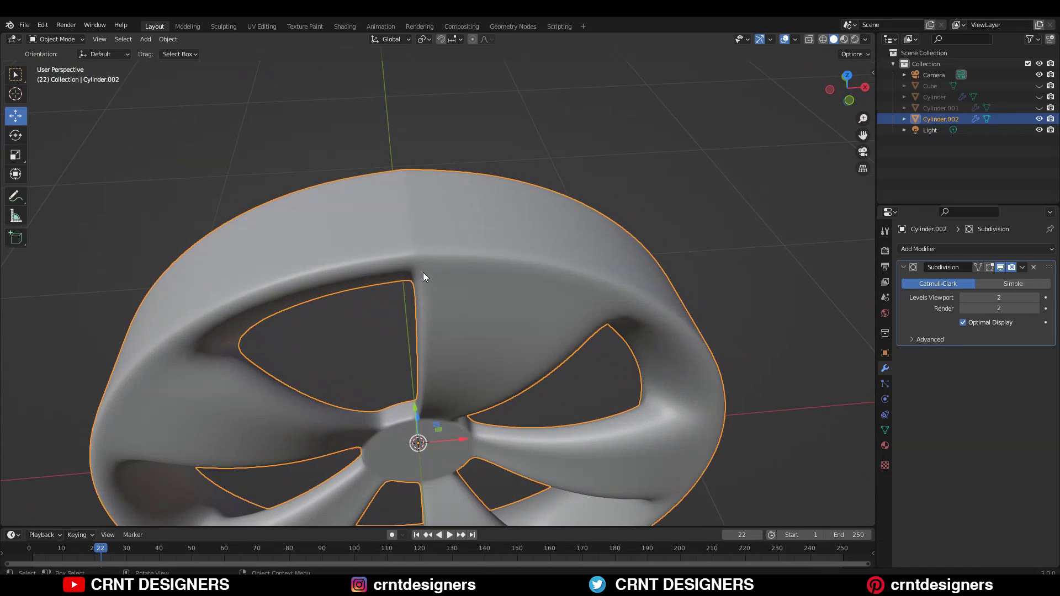
{"action": "key", "text": "Tab"}
{"action": "middle_click_drag", "start_coordinate": [407, 231], "coordinate": [419, 210]}
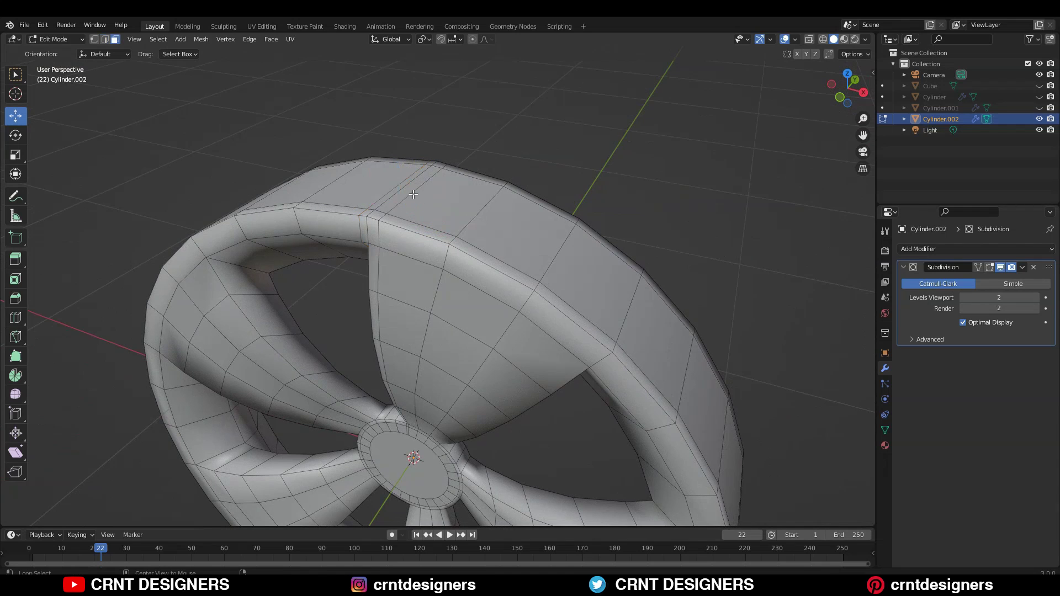
- Check the face loop around the outer rim surface and preview the smoothed wheel in Object Mode
{"action": "left_click", "coordinate": [413, 194], "text": "alt"}
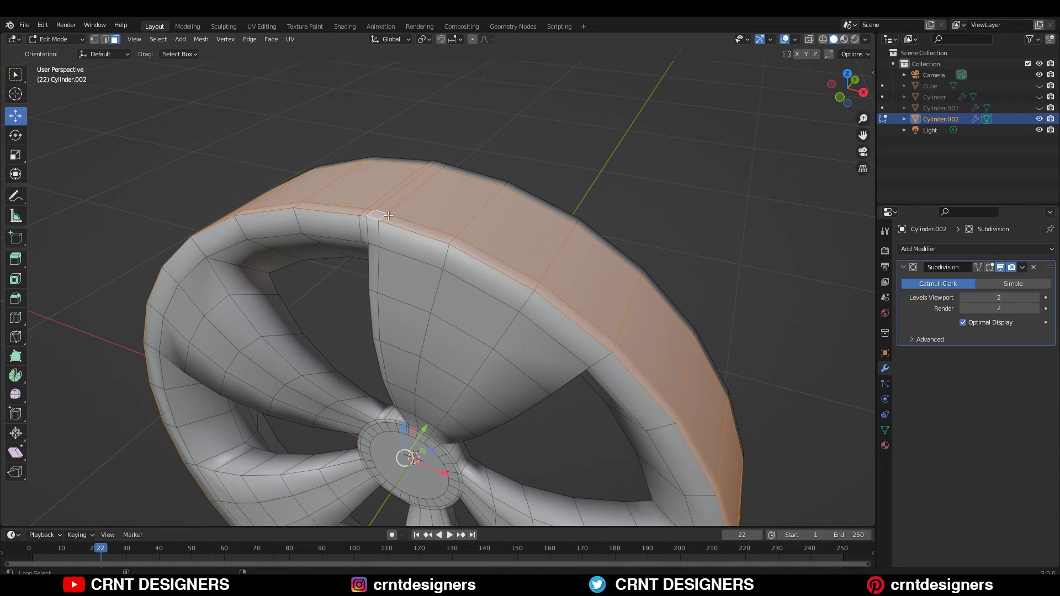
{"action": "middle_click_drag", "start_coordinate": [388, 216], "coordinate": [638, 173]}
{"action": "left_click", "coordinate": [631, 195]}
{"action": "key", "text": "Tab"}
{"action": "key", "text": "Tab"}
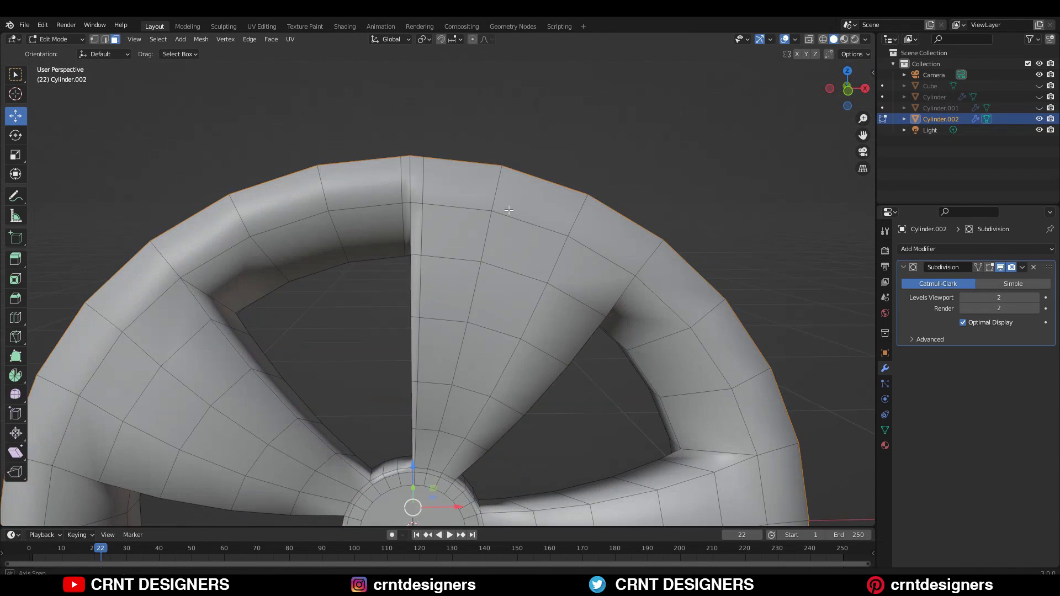
- Add two supporting loop cuts around the rim's front face near its inner and outer edges, at factors 0.6 and -0.6
{"action": "middle_click_drag", "start_coordinate": [434, 182], "coordinate": [527, 174]}
{"action": "key", "text": "ctrl+r"}
{"action": "left_click", "coordinate": [501, 166]}
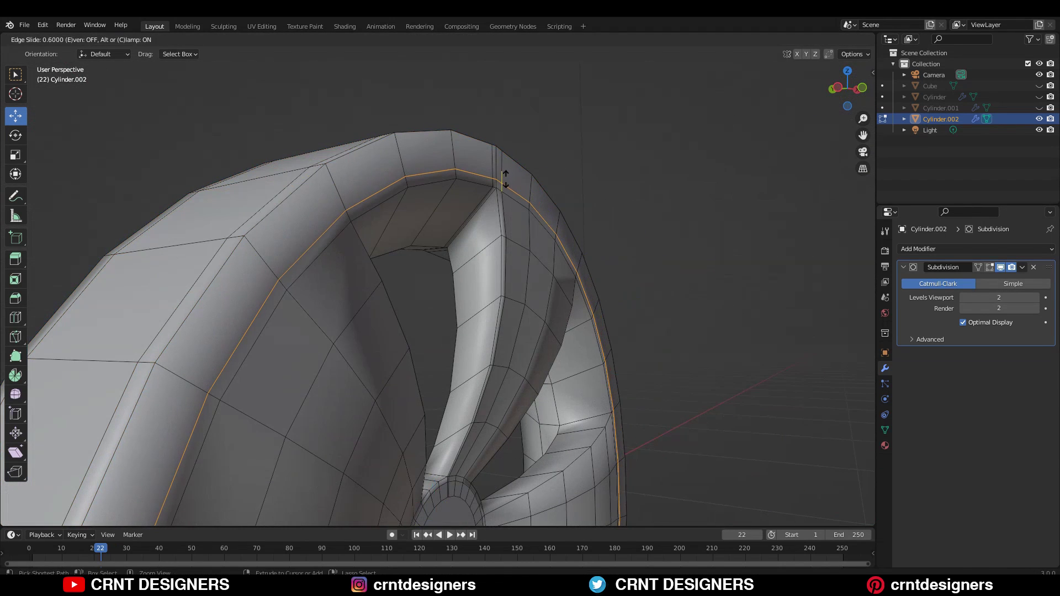
{"action": "left_click", "coordinate": [507, 179], "text": "ctrl"}
{"action": "middle_click_drag", "start_coordinate": [469, 175], "coordinate": [414, 169]}
{"action": "key", "text": "ctrl+r"}
{"action": "left_click", "coordinate": [455, 164]}
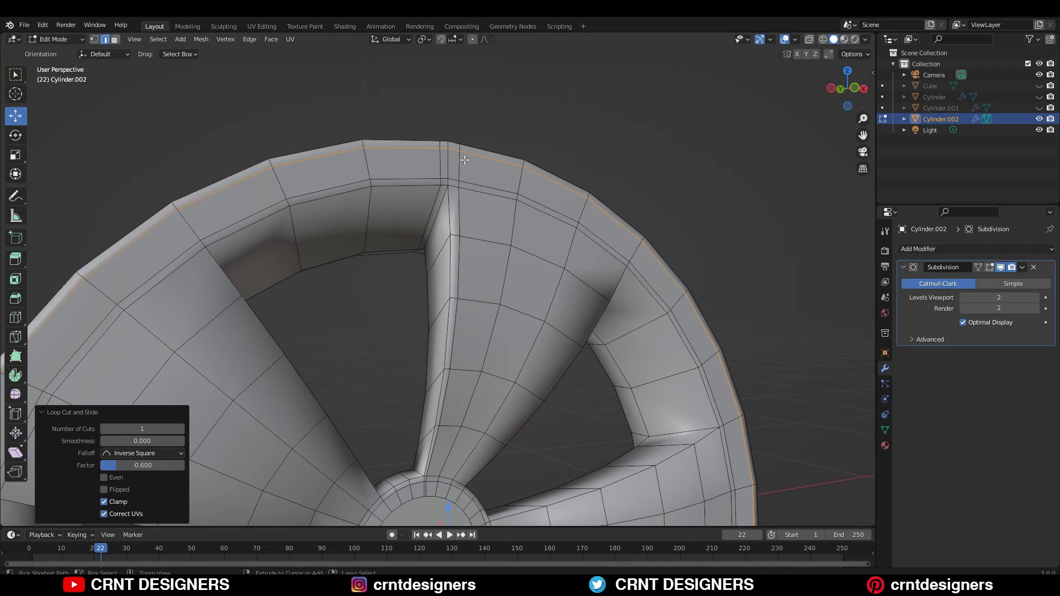
- Merge the three middle-loop vertices above the upper spoke's side edge at center on the rim's front face
{"action": "middle_click_drag", "start_coordinate": [465, 160], "coordinate": [465, 284]}
{"action": "scroll", "coordinate": [469, 281], "scroll_direction": "up", "scroll_amount": 3}
{"action": "key", "text": "1"}
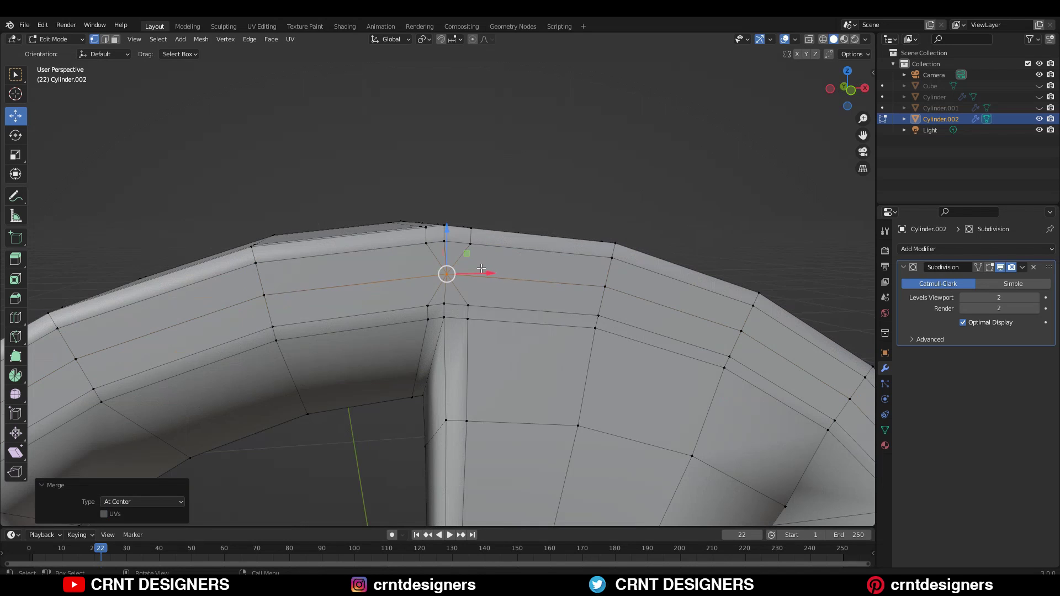
{"action": "key", "text": "2"}
- Add supporting loop cuts around the rim's back face near both edges, with the one near the inner edge at factor 0.7
{"action": "scroll", "coordinate": [459, 260], "scroll_direction": "up", "scroll_amount": 2}
{"action": "middle_click_drag", "start_coordinate": [480, 265], "coordinate": [488, 274]}
{"action": "left_click", "coordinate": [474, 246]}
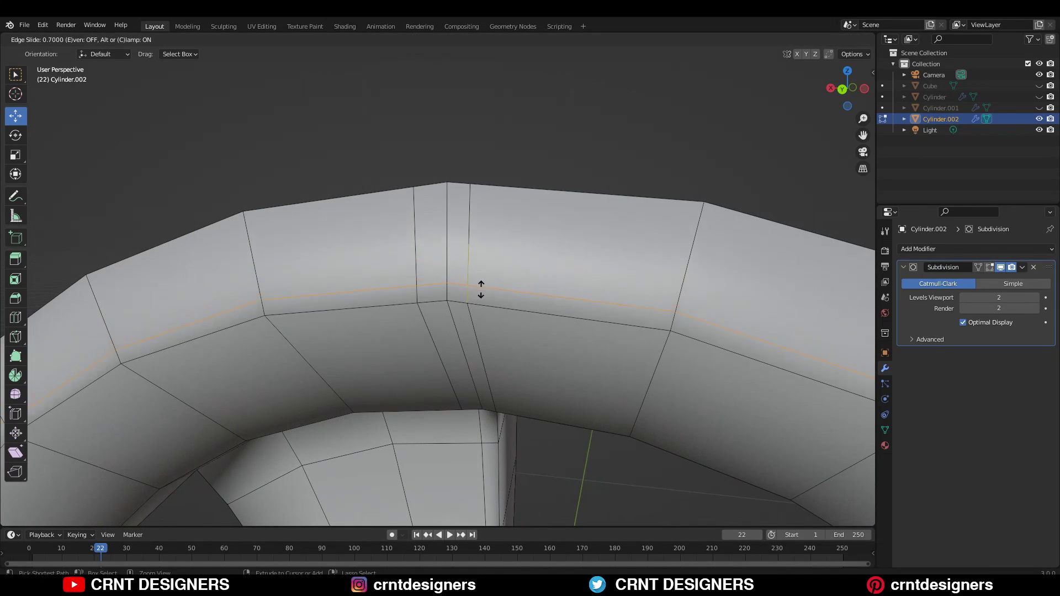
{"action": "left_click", "coordinate": [480, 290]}
{"action": "key", "text": "g"}
{"action": "key", "text": "g"}
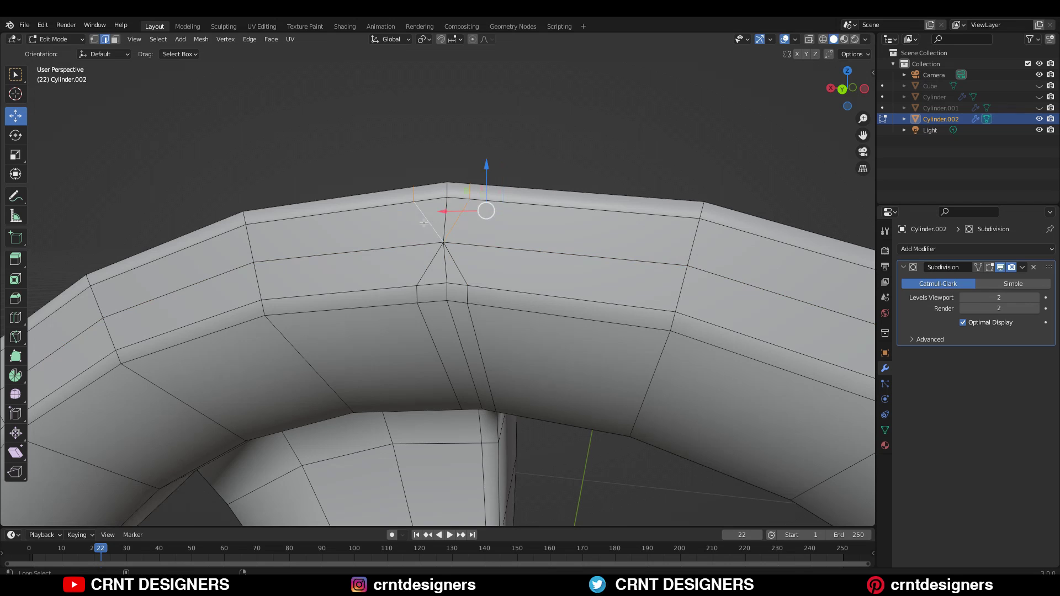
- Dissolve the leftover edges around the merged junctions at the upper spoke's side edge and switch to Object Mode
{"action": "middle_click_drag", "start_coordinate": [423, 223], "coordinate": [472, 312]}
{"action": "key", "text": "Tab"}
{"action": "middle_click_drag", "start_coordinate": [539, 238], "coordinate": [522, 339]}
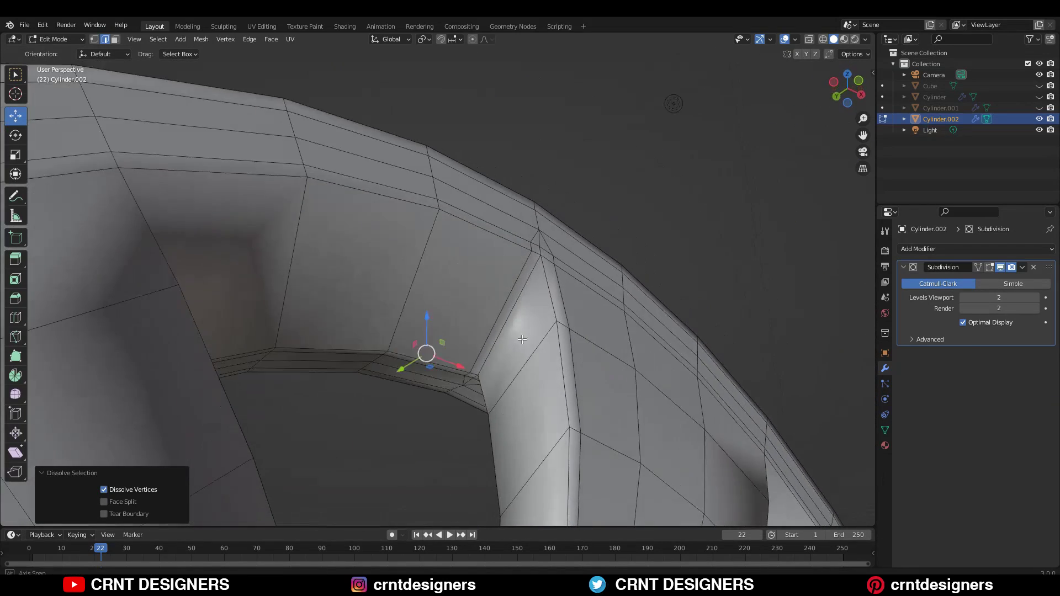
{"action": "key", "text": "Tab"}
- Inspect the smoothed rim in Object Mode and the spoke and rim edge flow in Edit Mode
{"action": "middle_click_drag", "start_coordinate": [554, 308], "coordinate": [474, 239]}
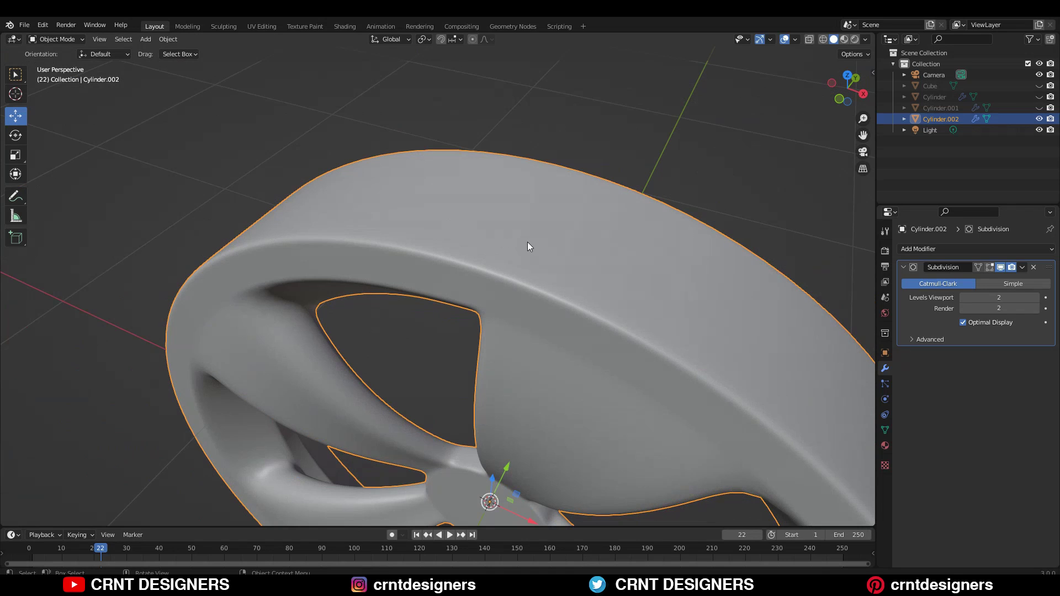
{"action": "middle_click_drag", "start_coordinate": [543, 268], "coordinate": [530, 328]}
{"action": "key", "text": "Tab"}
{"action": "middle_click_drag", "start_coordinate": [535, 366], "coordinate": [483, 385]}
{"action": "middle_click_drag", "start_coordinate": [532, 294], "coordinate": [449, 295]}
{"action": "middle_click_drag", "start_coordinate": [539, 201], "coordinate": [600, 210]}
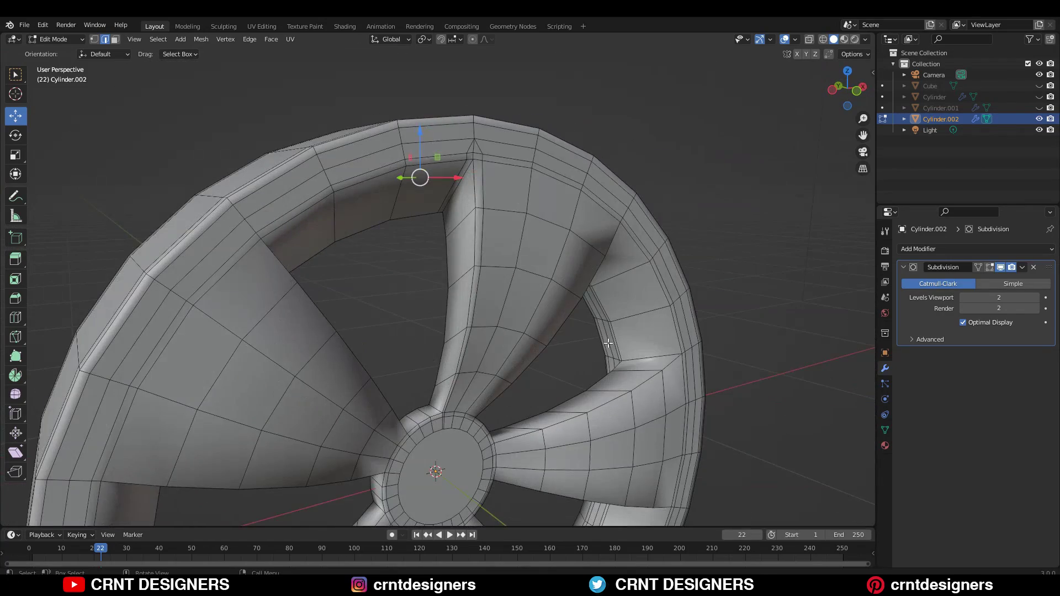
- Add supporting loop cuts on both sides of the upper spoke's right side edge, with the one across the rim at factor 0.7
{"action": "key", "text": "KP_1"}
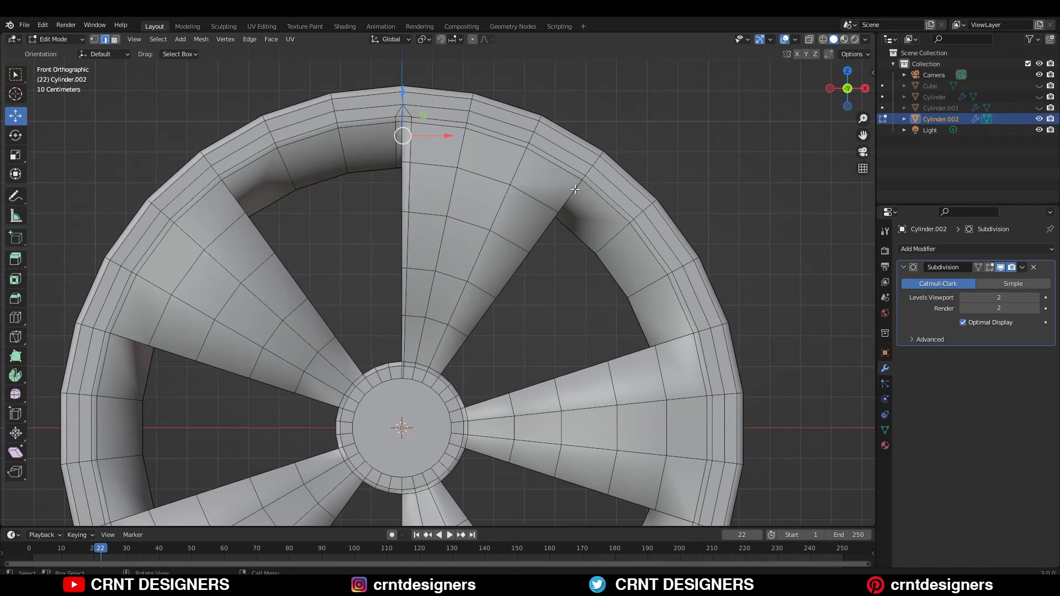
{"action": "middle_click_drag", "start_coordinate": [550, 188], "coordinate": [797, 110]}
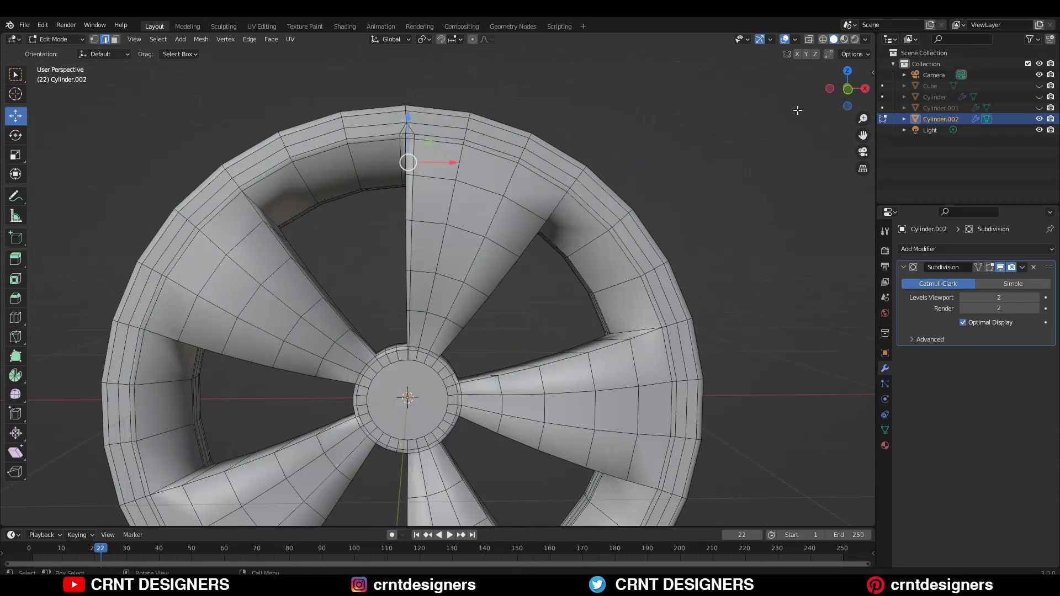
{"action": "left_click", "coordinate": [847, 89]}
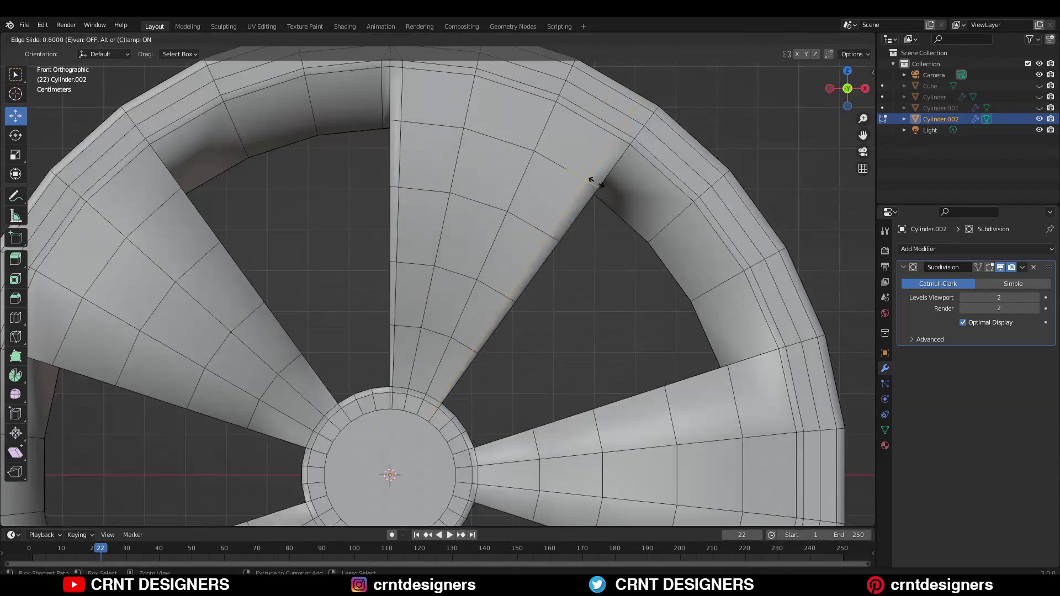
{"action": "left_click", "coordinate": [591, 180]}
{"action": "key", "text": "ctrl+r"}
{"action": "left_click", "coordinate": [635, 213]}
{"action": "left_click", "coordinate": [635, 215]}
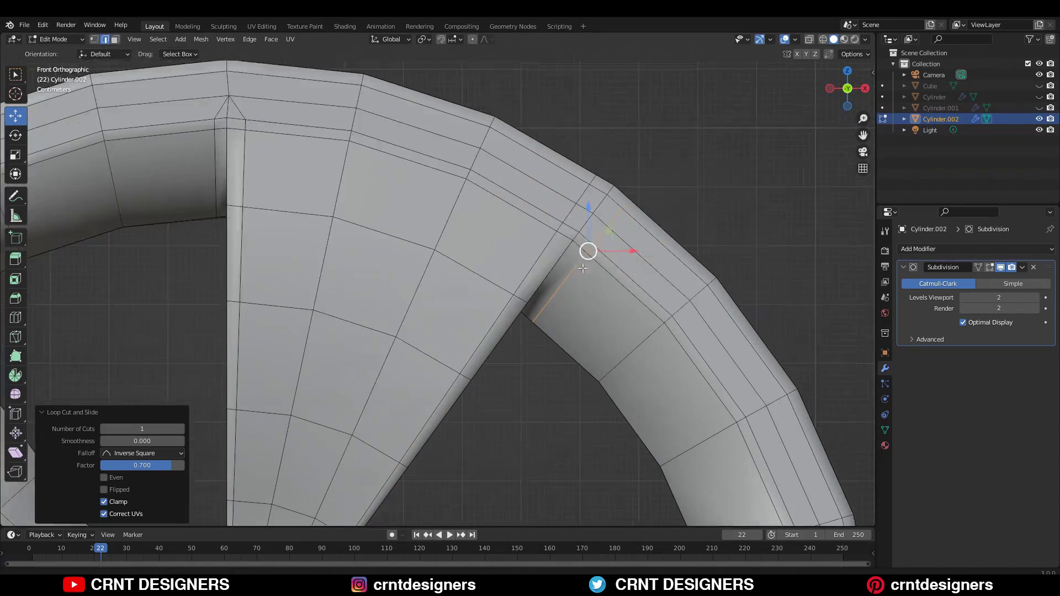
- Merge the rim vertices at the upper spoke's right side edge and dissolve the leftover edges around that junction
{"action": "key", "text": "1"}
{"action": "left_click_drag", "start_coordinate": [538, 245], "coordinate": [599, 287]}
{"action": "key", "text": "m"}
{"action": "left_click", "coordinate": [599, 264]}
{"action": "middle_click_drag", "start_coordinate": [599, 263], "coordinate": [338, 241]}
{"action": "key", "text": "2"}
{"action": "scroll", "coordinate": [339, 241], "scroll_direction": "down", "scroll_amount": 2}
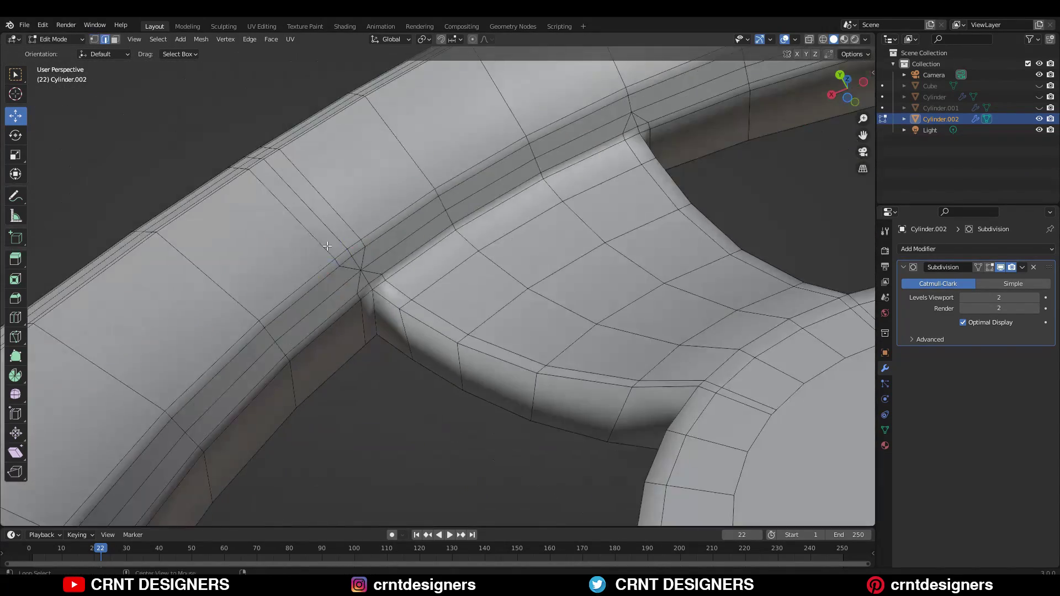
{"action": "left_click", "coordinate": [365, 276]}
{"action": "key", "text": "ctrl+x"}
- Add supporting loop cuts on both sides of the right spoke's upper side edge, at factor 0.7 on the spoke
{"action": "middle_click_drag", "start_coordinate": [365, 276], "coordinate": [552, 309]}
{"action": "scroll", "coordinate": [552, 309], "scroll_direction": "up", "scroll_amount": 2}
{"action": "key", "text": "ctrl+r"}
{"action": "left_click", "coordinate": [747, 340]}
{"action": "left_click", "coordinate": [747, 340]}
{"action": "middle_click_drag", "start_coordinate": [747, 341], "coordinate": [670, 344]}
{"action": "key", "text": "ctrl+r"}
{"action": "left_click", "coordinate": [670, 343]}
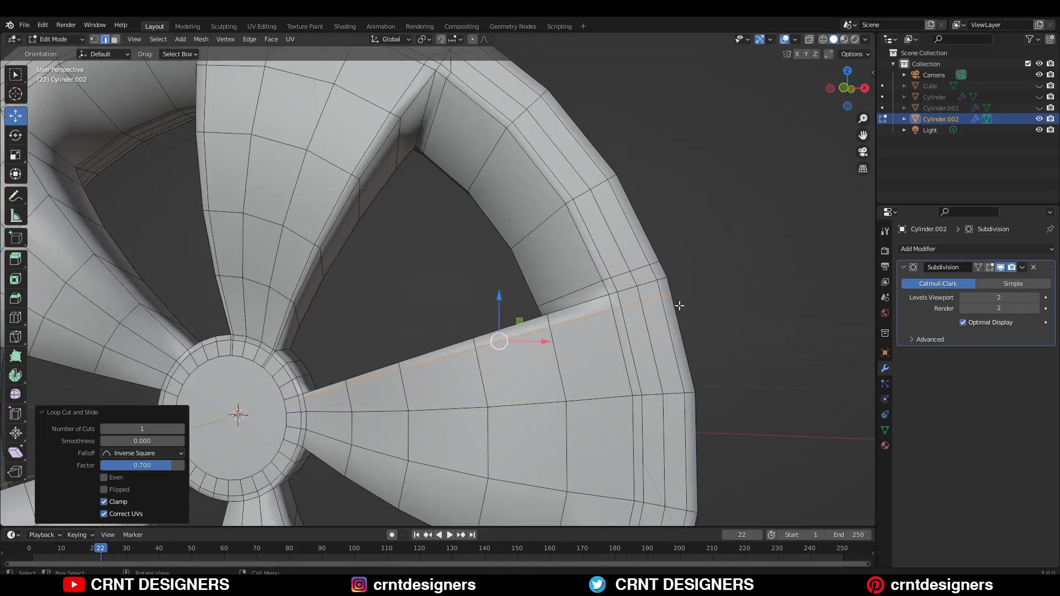
- Merge the front and back rim vertices at the right spoke's upper side edge and dissolve the leftover edges
{"action": "middle_click_drag", "start_coordinate": [679, 305], "coordinate": [662, 358]}
{"action": "key", "text": "1"}
{"action": "left_click_drag", "start_coordinate": [659, 356], "coordinate": [690, 393]}
{"action": "key", "text": "m"}
{"action": "middle_click_drag", "start_coordinate": [674, 375], "coordinate": [409, 345]}
{"action": "key", "text": "m"}
{"action": "left_click", "coordinate": [483, 372]}
{"action": "key", "text": "ctrl+x"}
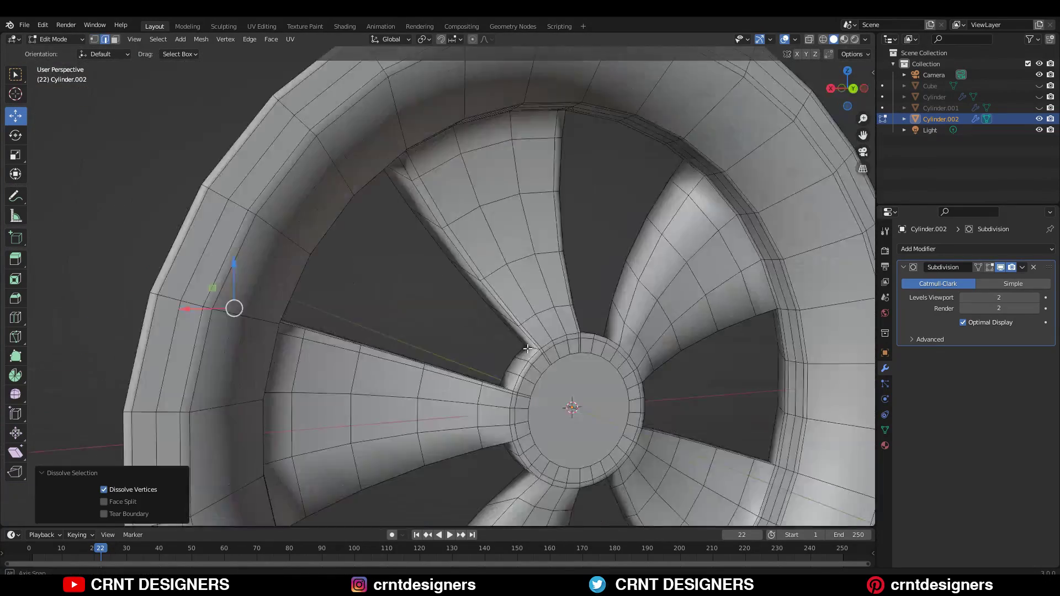
- Add supporting loop cuts on both sides of the right spoke's lower side edge
{"action": "key", "text": "ctrl+r"}
{"action": "middle_click_drag", "start_coordinate": [528, 349], "coordinate": [314, 325]}
{"action": "left_click", "coordinate": [612, 317]}
{"action": "left_click", "coordinate": [624, 343]}
{"action": "key", "text": "ctrl+r"}
{"action": "left_click", "coordinate": [536, 336]}
- Merge the rim vertices at the right spoke's lower side edge and dissolve the leftover edges there
{"action": "key", "text": "1"}
{"action": "key", "text": "m"}
{"action": "key", "text": "2"}
{"action": "left_click", "coordinate": [287, 369], "text": "shift"}
{"action": "key", "text": "ctrl+x"}
{"action": "middle_click_drag", "start_coordinate": [287, 369], "coordinate": [441, 346]}
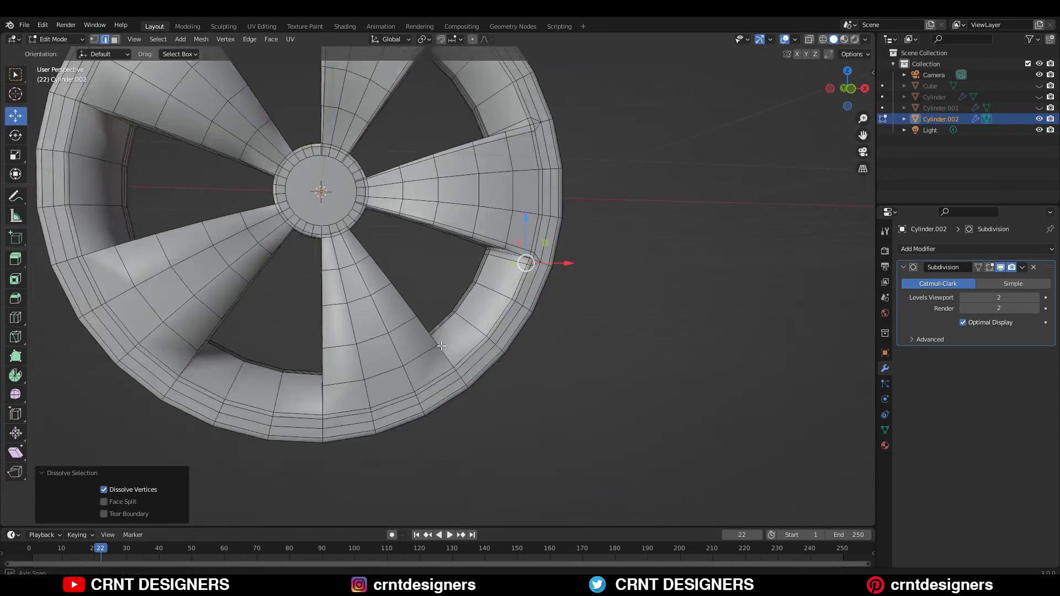
- Add supporting loop cuts along the bottom spoke's right side edge and dissolve the leftover edges where they cross the rim
{"action": "scroll", "coordinate": [441, 345], "scroll_direction": "up", "scroll_amount": 4}
{"action": "key", "text": "ctrl+r"}
{"action": "left_click", "coordinate": [378, 417]}
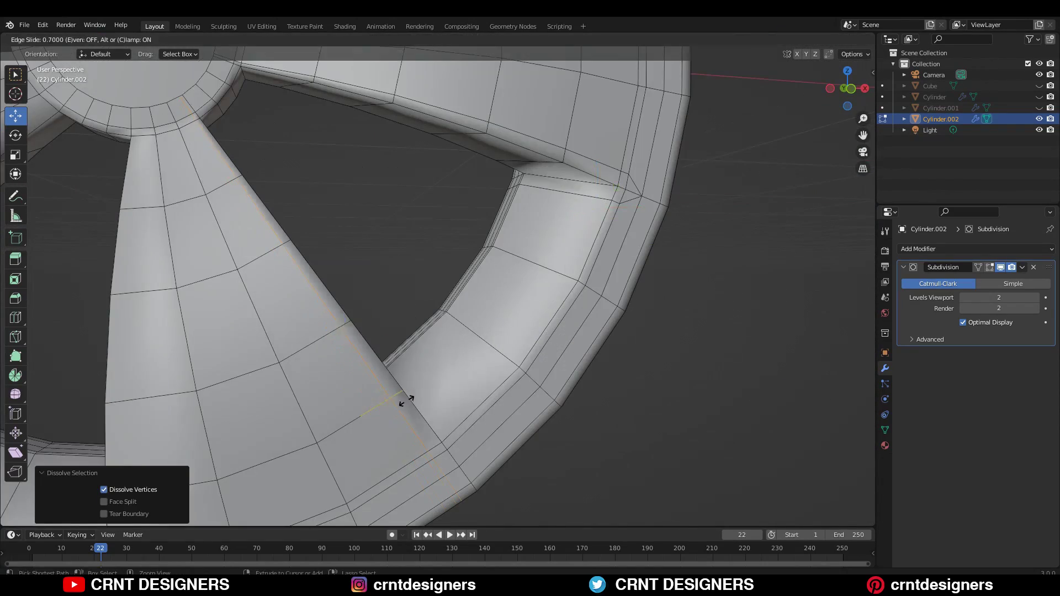
{"action": "left_click", "coordinate": [503, 451]}
{"action": "middle_click_drag", "start_coordinate": [503, 452], "coordinate": [463, 438]}
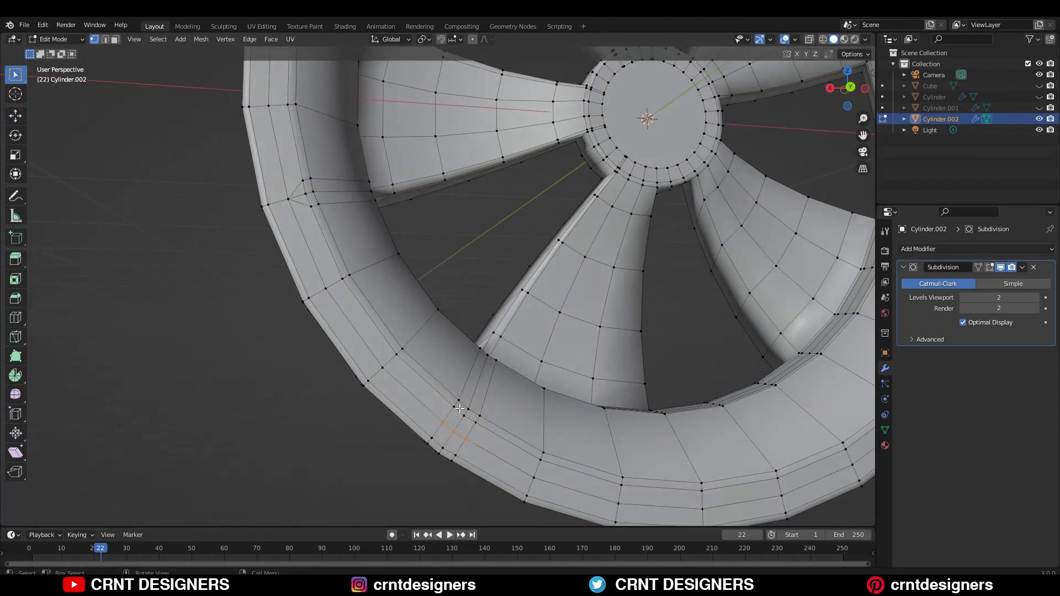
{"action": "key", "text": "ctrl+x"}
- Add supporting loop cuts on both sides of the bottom spoke's left side edge, with the one on the spoke at factor 0.7
{"action": "middle_click_drag", "start_coordinate": [456, 445], "coordinate": [693, 379]}
{"action": "scroll", "coordinate": [693, 378], "scroll_direction": "up", "scroll_amount": 4}
{"action": "key", "text": "ctrl+r"}
{"action": "left_click", "coordinate": [535, 376]}
{"action": "left_click", "coordinate": [519, 375]}
{"action": "key", "text": "ctrl+r"}
{"action": "left_click", "coordinate": [463, 433]}
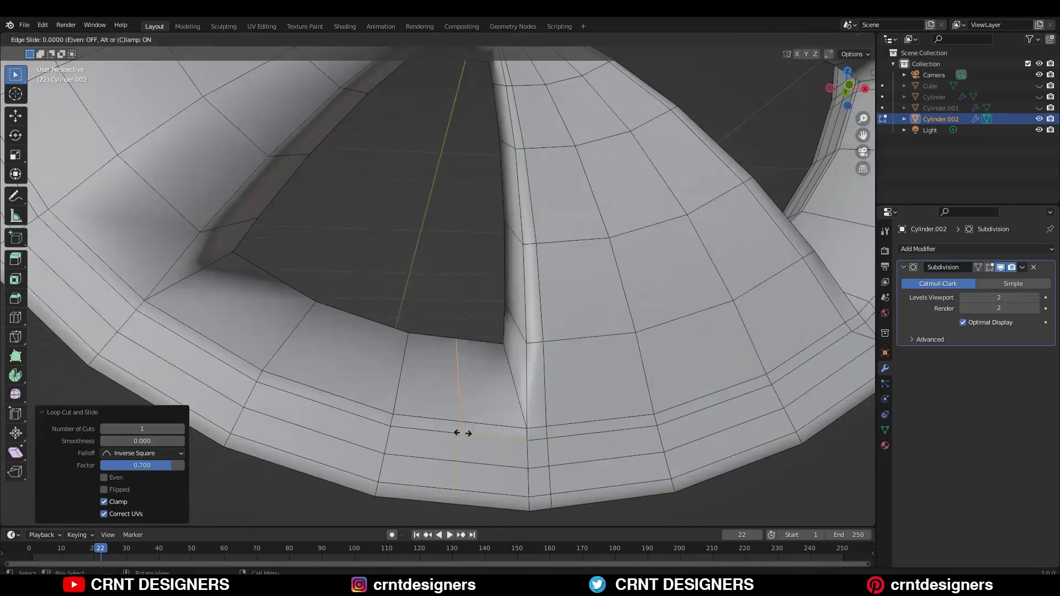
{"action": "left_click", "coordinate": [511, 438]}
- Merge the rim vertices at the bottom spoke's left side edge and dissolve the leftover edges around the junction
{"action": "key", "text": "1"}
{"action": "key", "text": "m"}
{"action": "middle_click_drag", "start_coordinate": [584, 409], "coordinate": [842, 170]}
{"action": "key", "text": "2"}
{"action": "key", "text": "ctrl+x"}
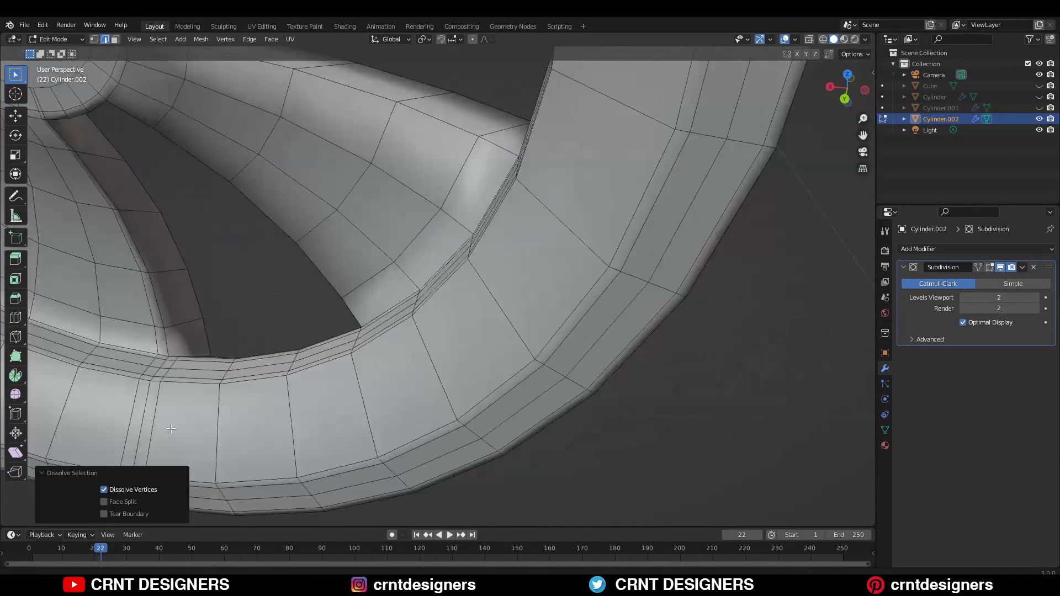
- Merge the rim junction vertices at center beside the upper-left spoke's side edges and dissolve the leftover edges there
{"action": "key", "text": "1"}
{"action": "left_click_drag", "start_coordinate": [353, 391], "coordinate": [348, 412]}
{"action": "middle_click_drag", "start_coordinate": [348, 412], "coordinate": [279, 295]}
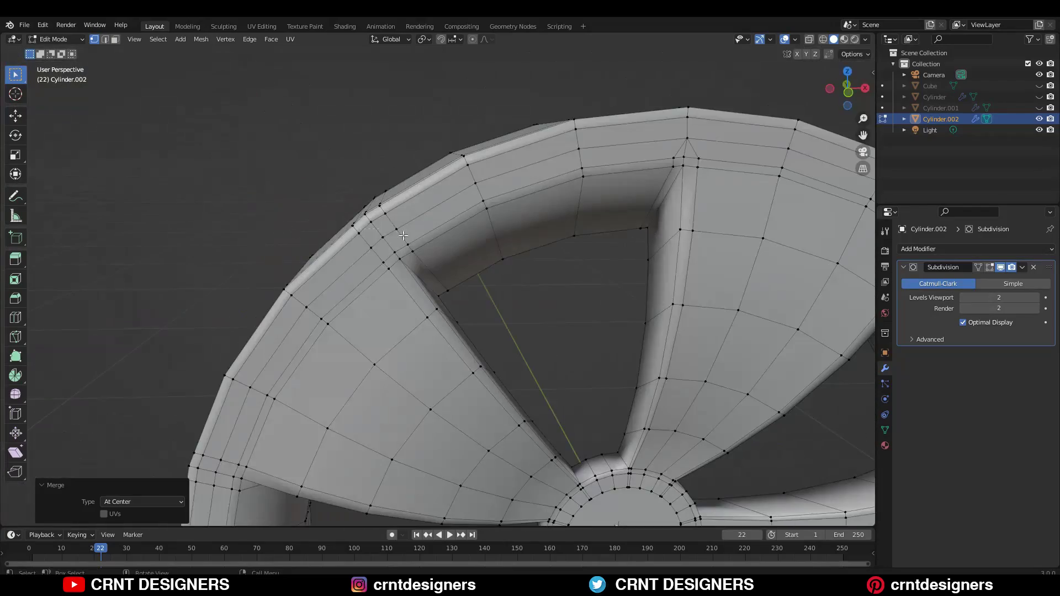
{"action": "left_click", "coordinate": [397, 245]}
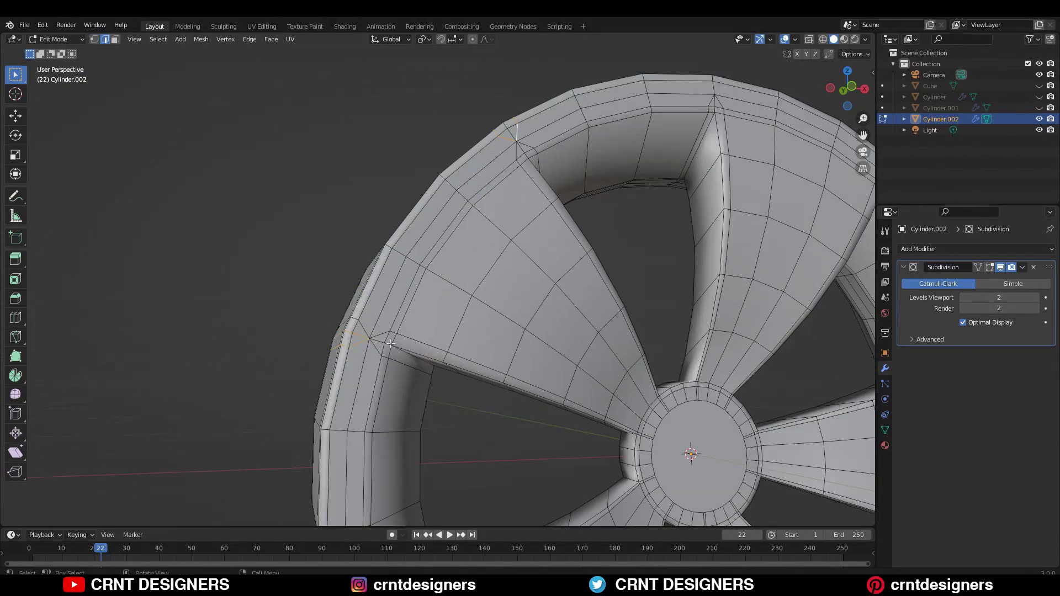
{"action": "key", "text": "ctrl+x"}
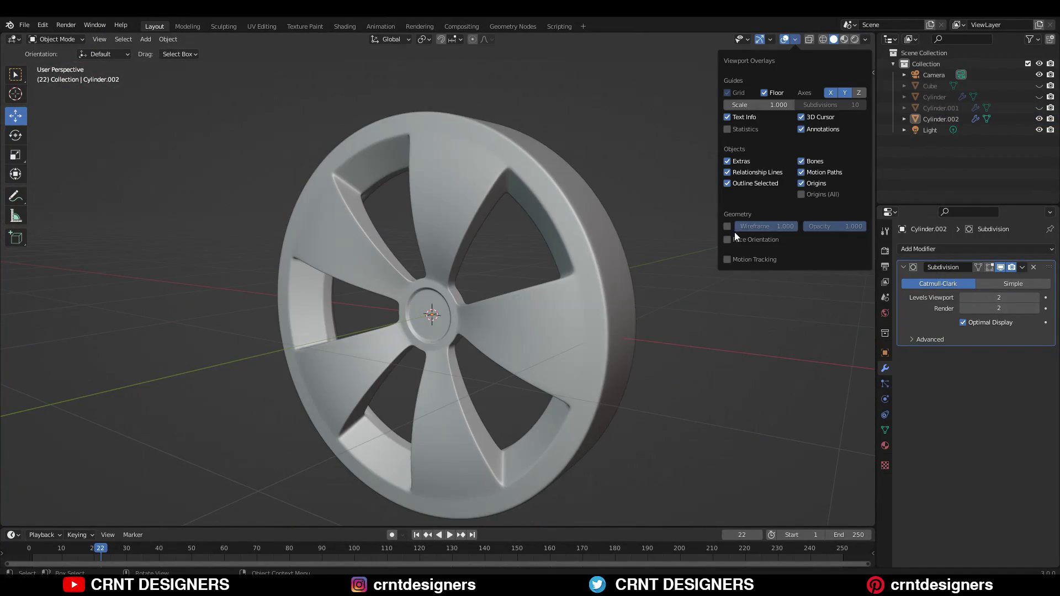
- Turn on the wireframe overlay and examine the finished wheel's topology from the front and the side
{"action": "left_click", "coordinate": [729, 226]}
{"action": "left_click", "coordinate": [609, 227]}
{"action": "middle_click_drag", "start_coordinate": [639, 233], "coordinate": [673, 224]}
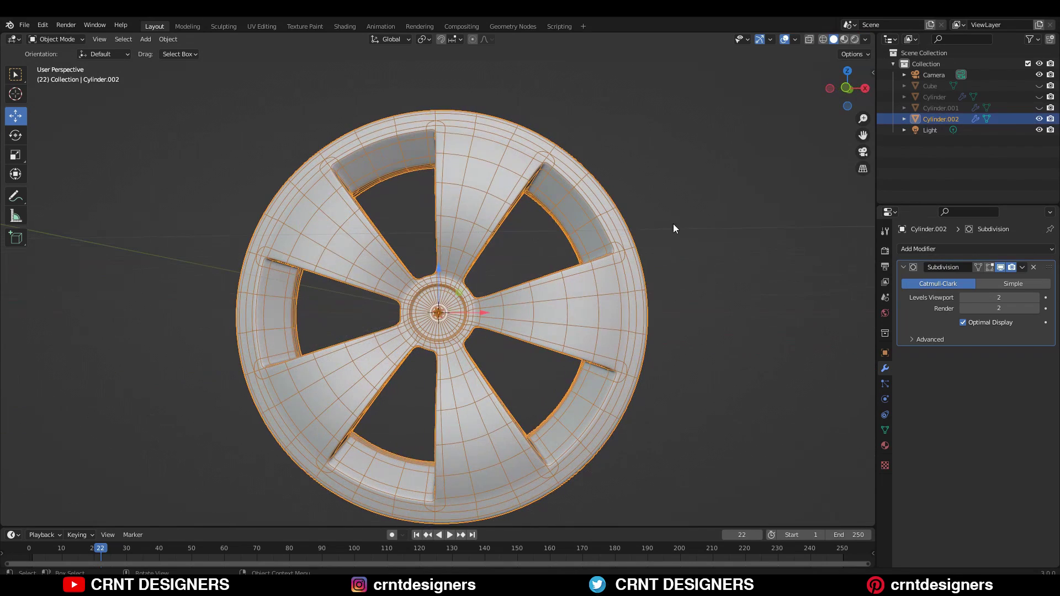
{"action": "left_click", "coordinate": [673, 224]}
{"action": "middle_click_drag", "start_coordinate": [744, 124], "coordinate": [519, 221]}
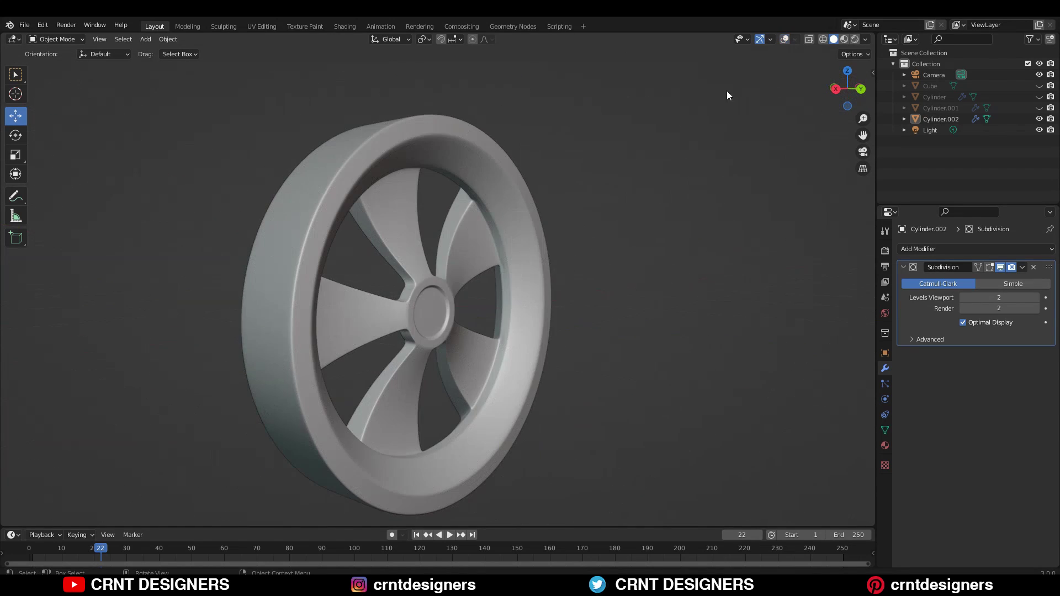